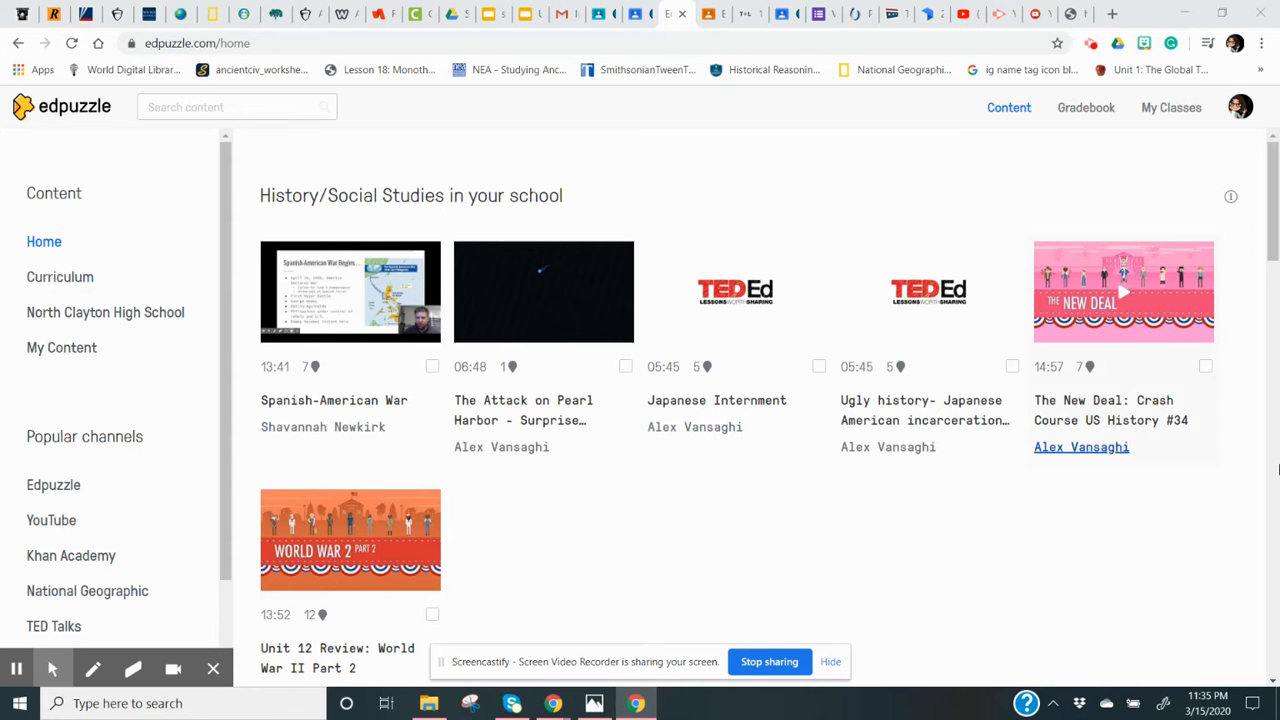
# Look through the recommended videos on the home page and search the content library for "culture"
pyautogui.click(1268, 218)
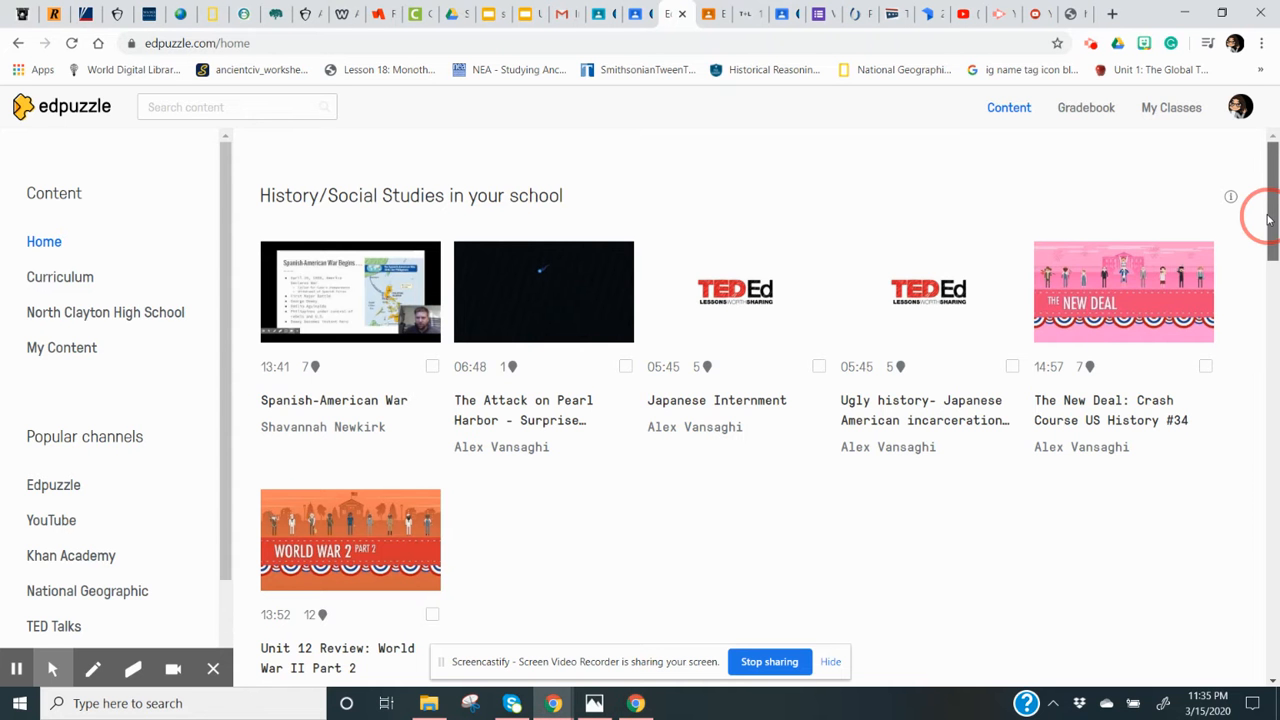
pyautogui.moveTo(1269, 219); pyautogui.dragTo(1277, 160)
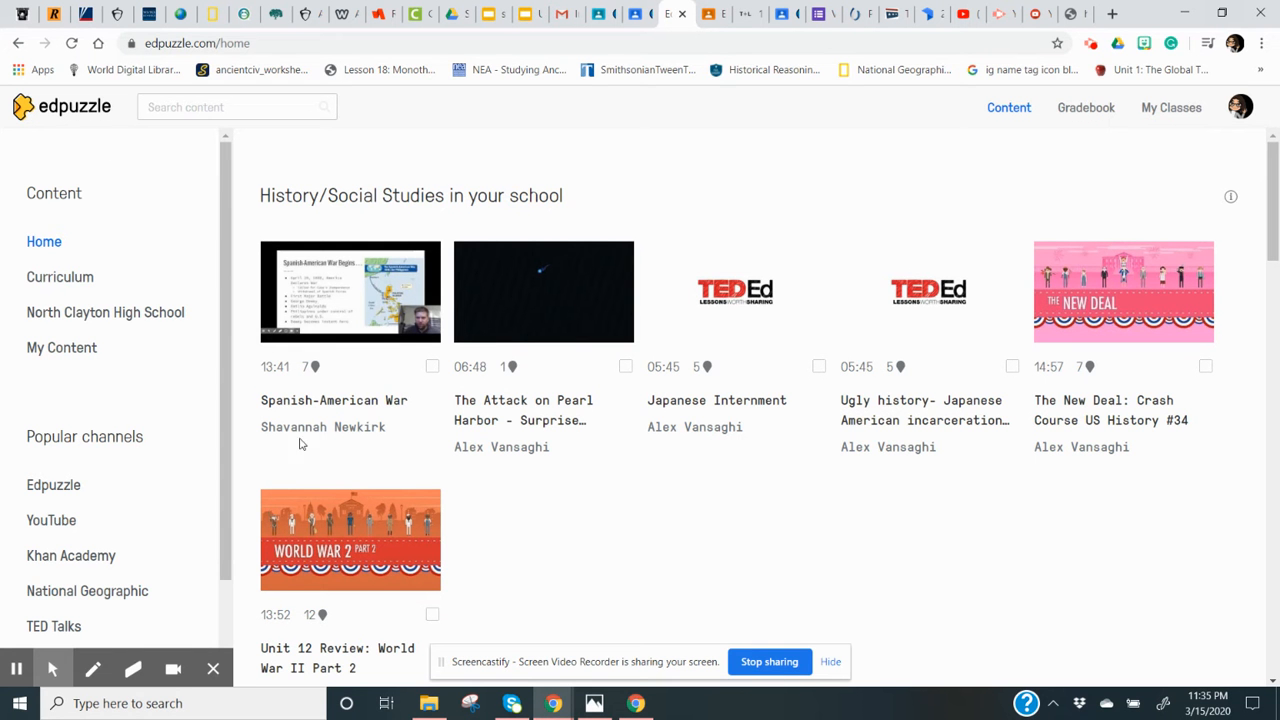
pyautogui.moveTo(1268, 150)
pyautogui.mouseDown()
pyautogui.moveTo(1272, 343)
pyautogui.moveTo(1272, 150)
pyautogui.mouseUp()
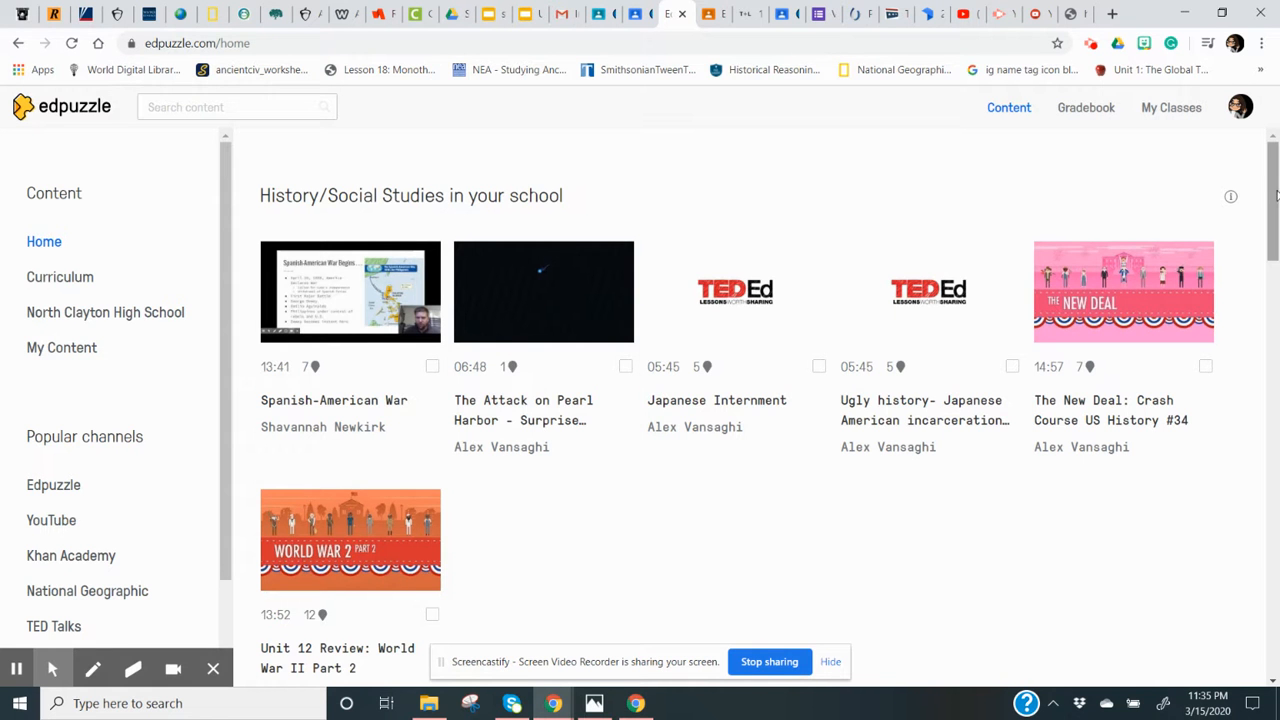
pyautogui.moveTo(1276, 195); pyautogui.dragTo(1277, 377)
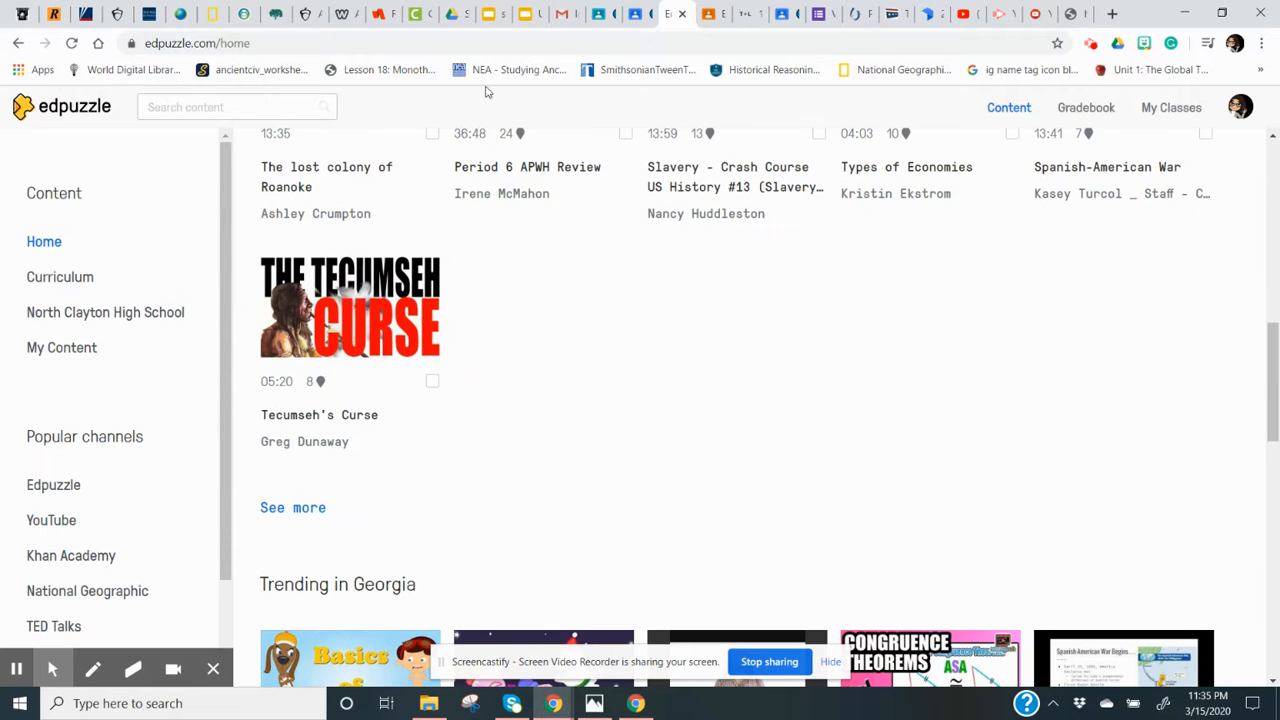
pyautogui.click(222, 105)
pyautogui.write('culture')
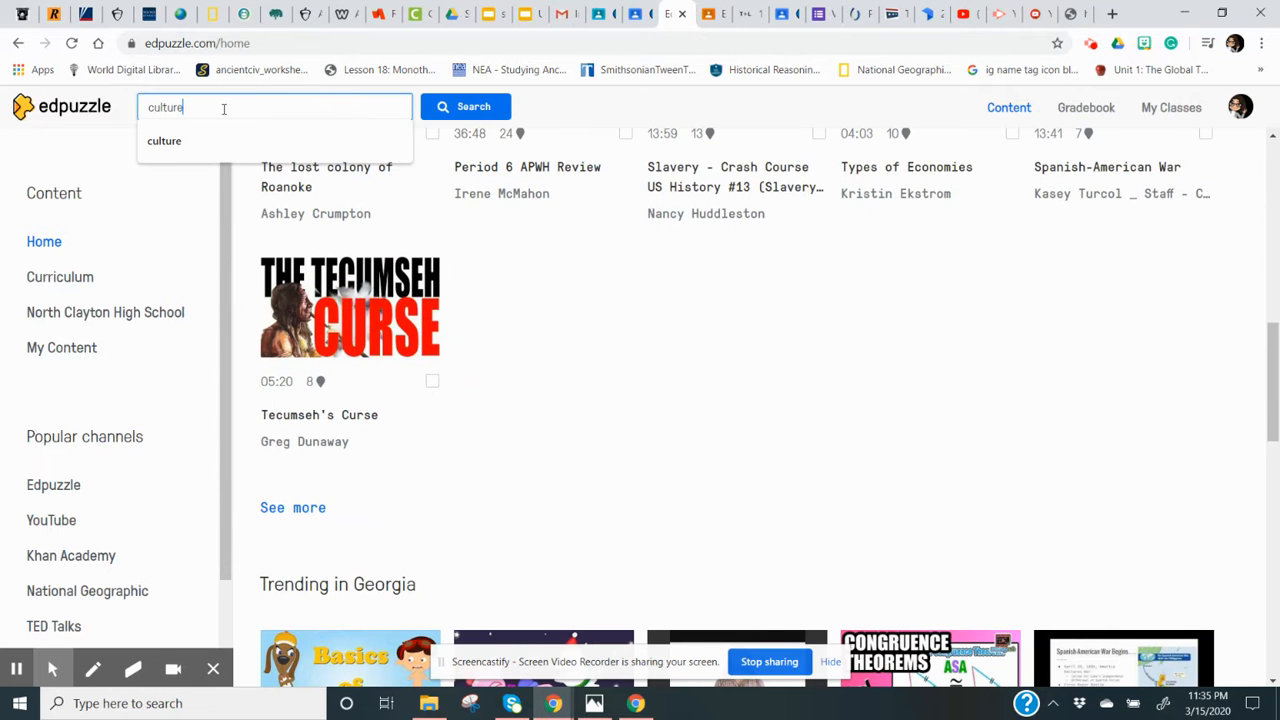
pyautogui.click(468, 106)
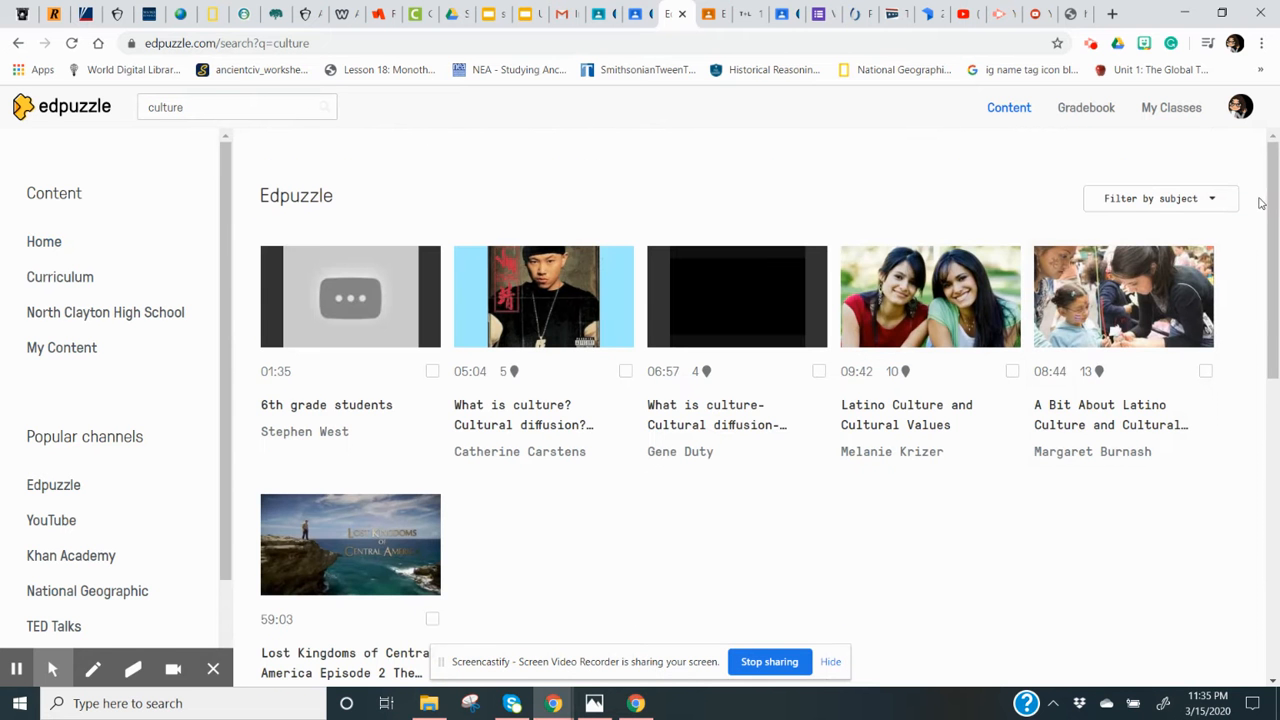
# Show the full list of YouTube results for the "culture" search
pyautogui.moveTo(1265, 199); pyautogui.dragTo(1276, 357)
pyautogui.scroll(-7, 1270, 326)
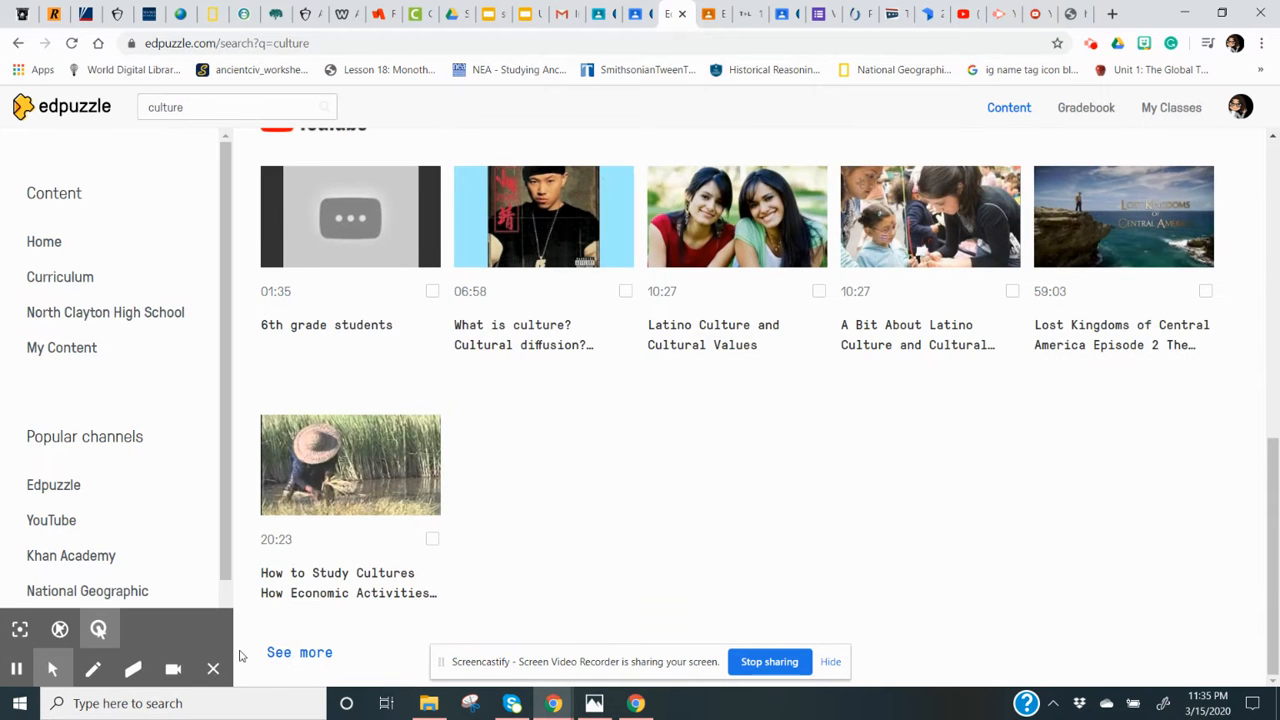
pyautogui.click(298, 655)
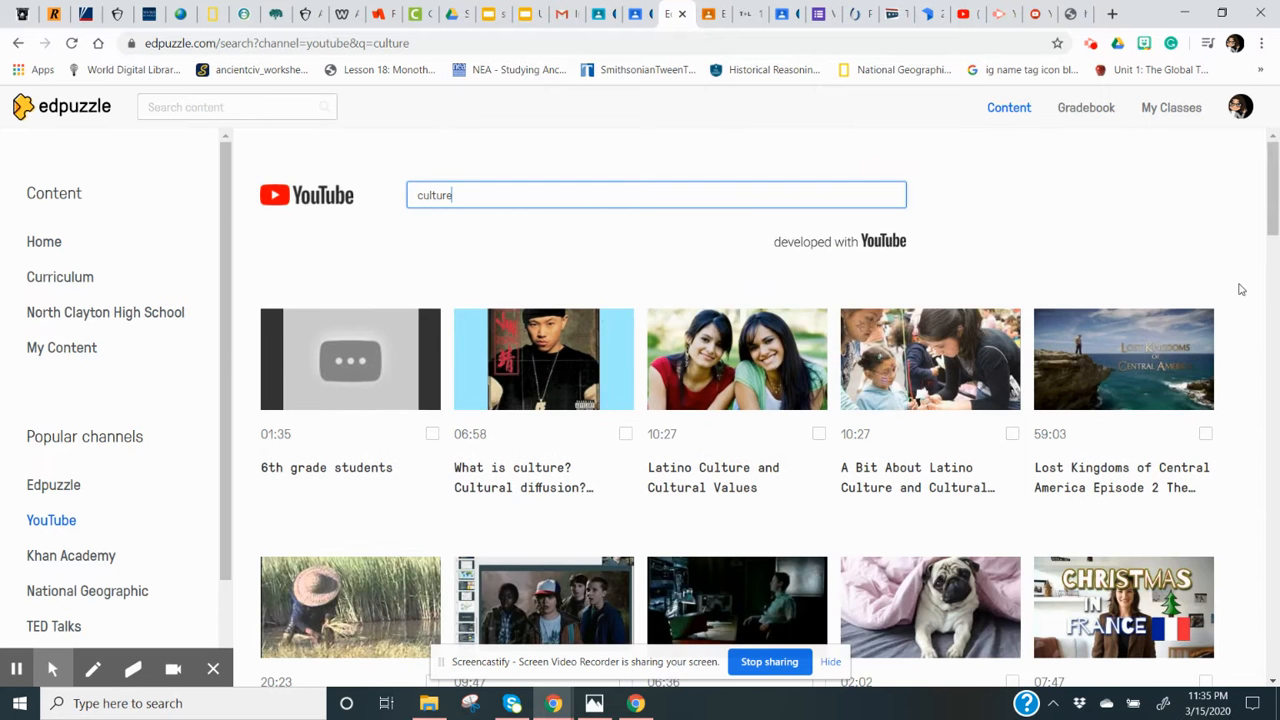
# Open the 05:02 "Culture" video with the globe thumbnail and view the first teacher-made version of it
pyautogui.moveTo(1277, 217); pyautogui.dragTo(1275, 367)
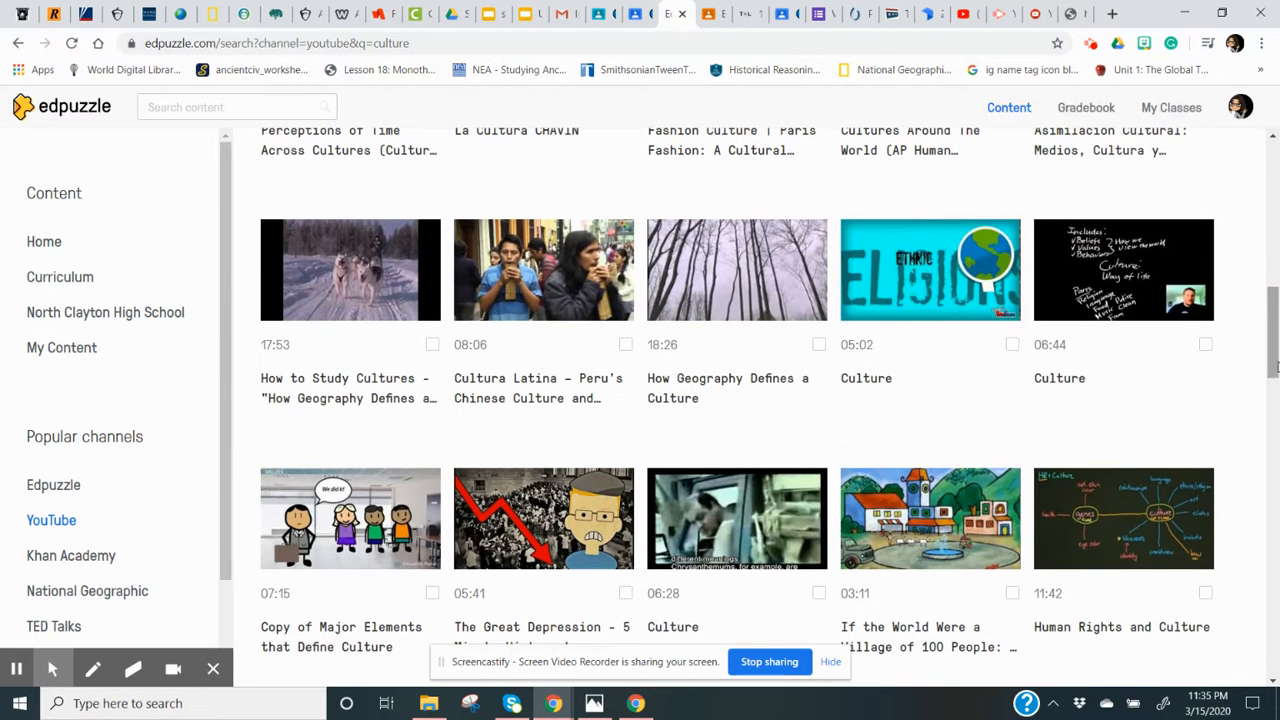
pyautogui.click(888, 298)
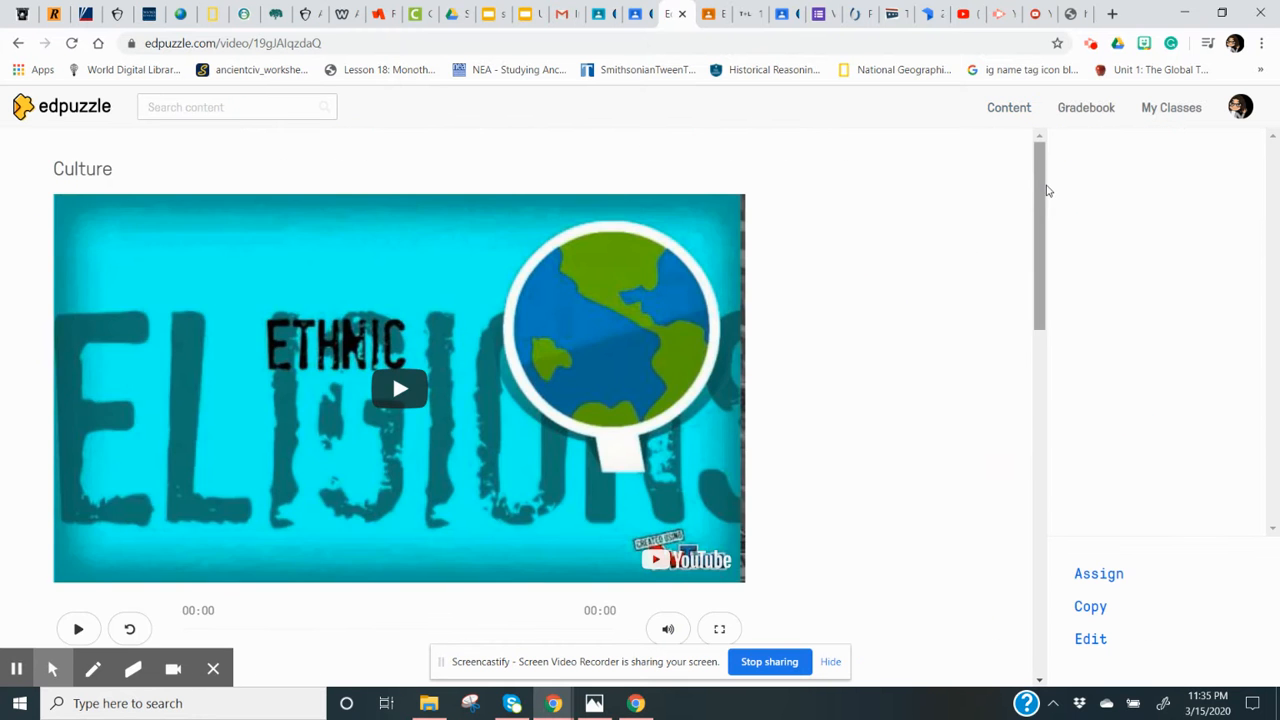
pyautogui.moveTo(1045, 186); pyautogui.dragTo(1049, 296)
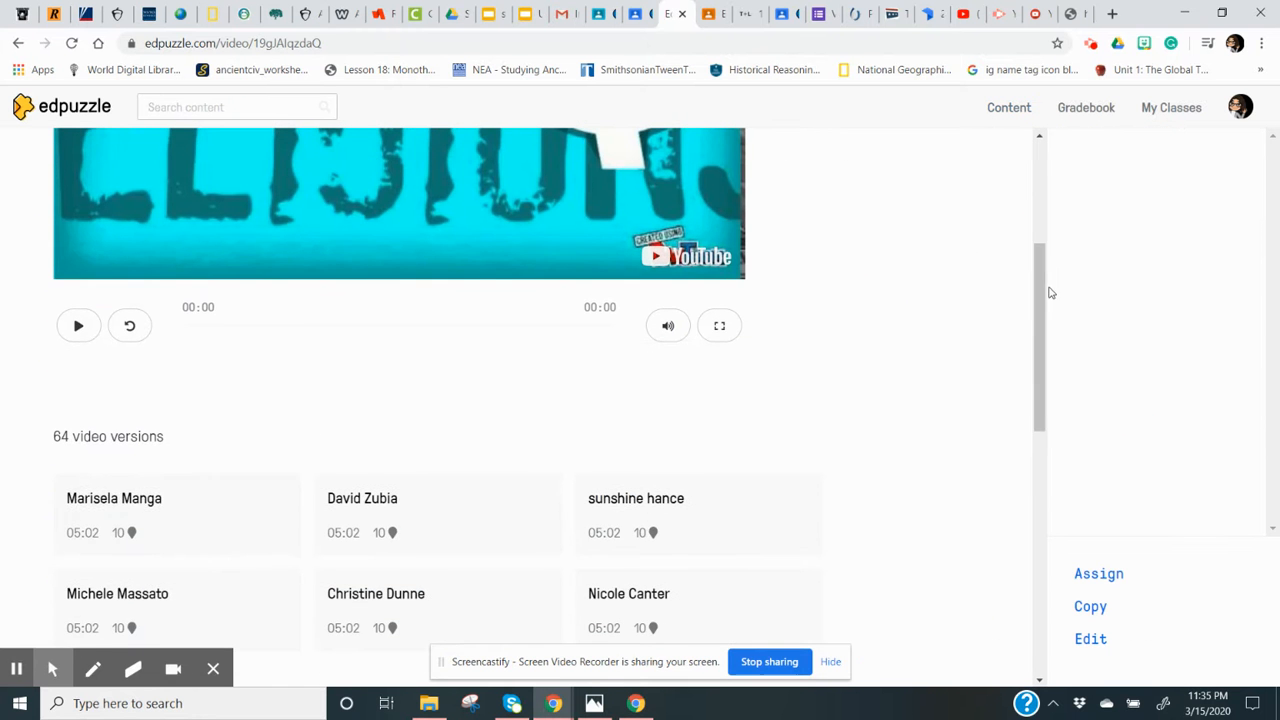
pyautogui.click(190, 523)
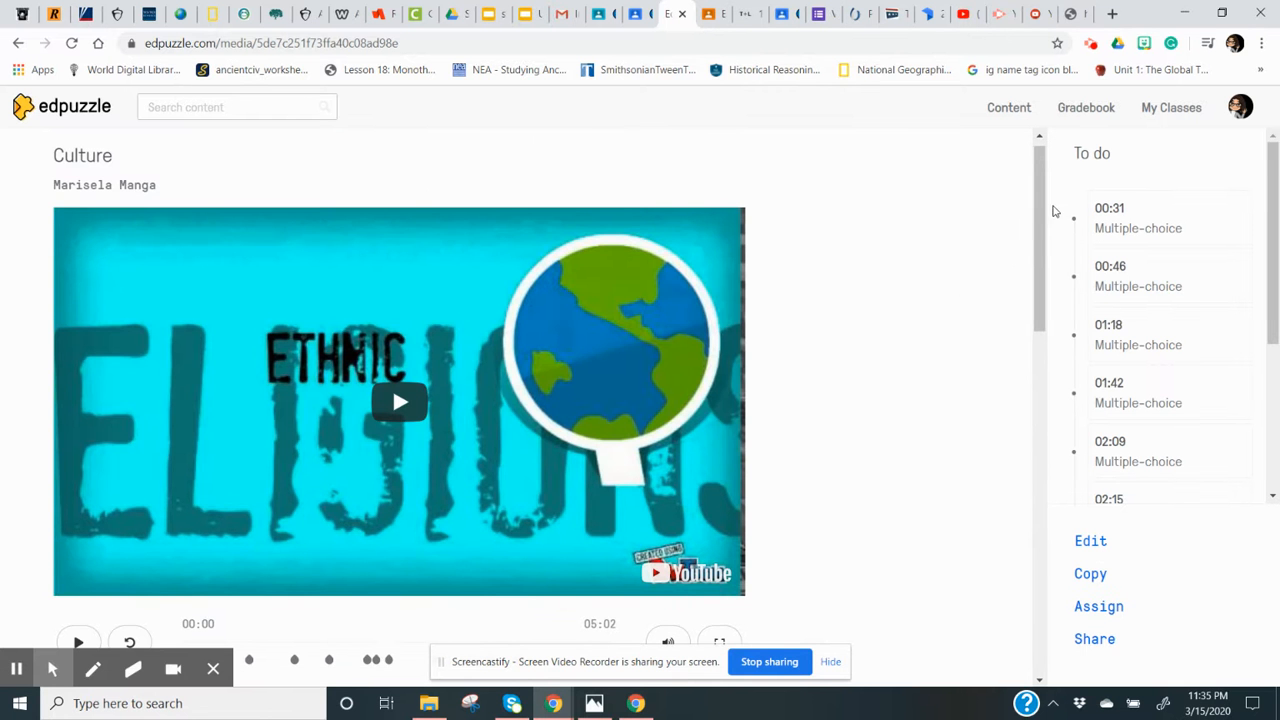
# Preview the first embedded question in this version of the "Culture" video, and return to the YouTube search results
pyautogui.moveTo(1044, 206); pyautogui.dragTo(1036, 282)
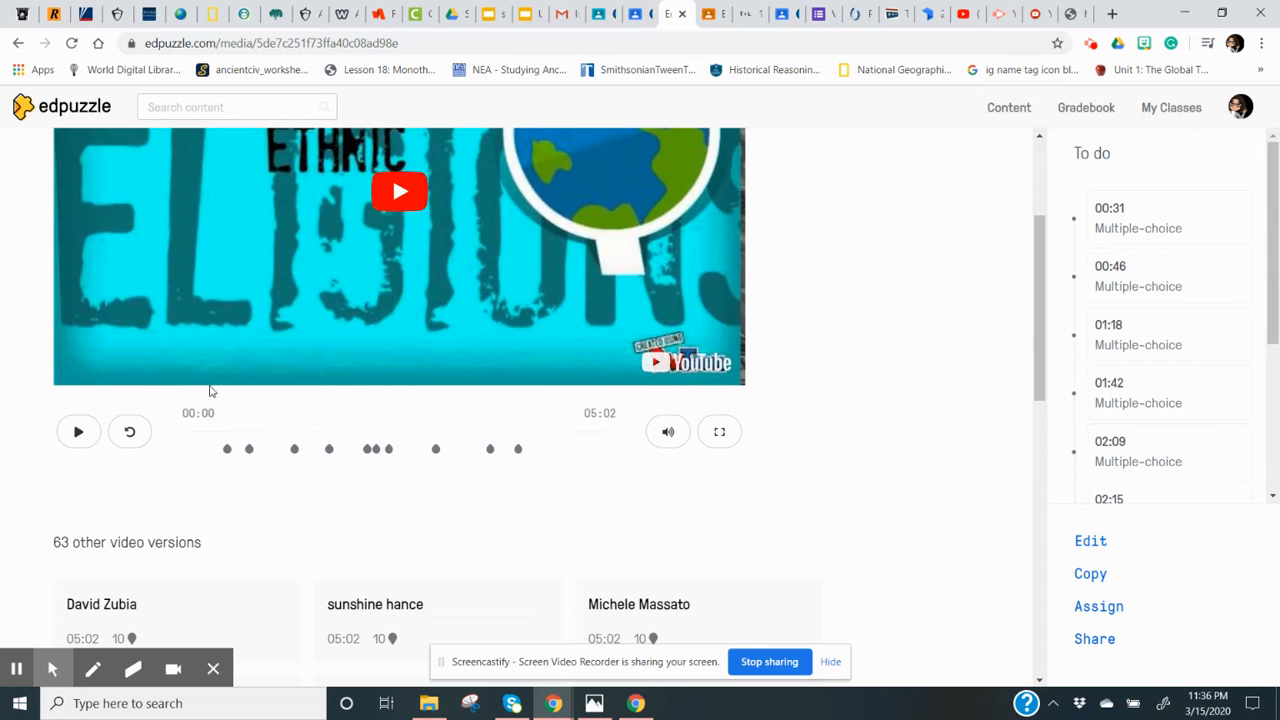
pyautogui.click(228, 451)
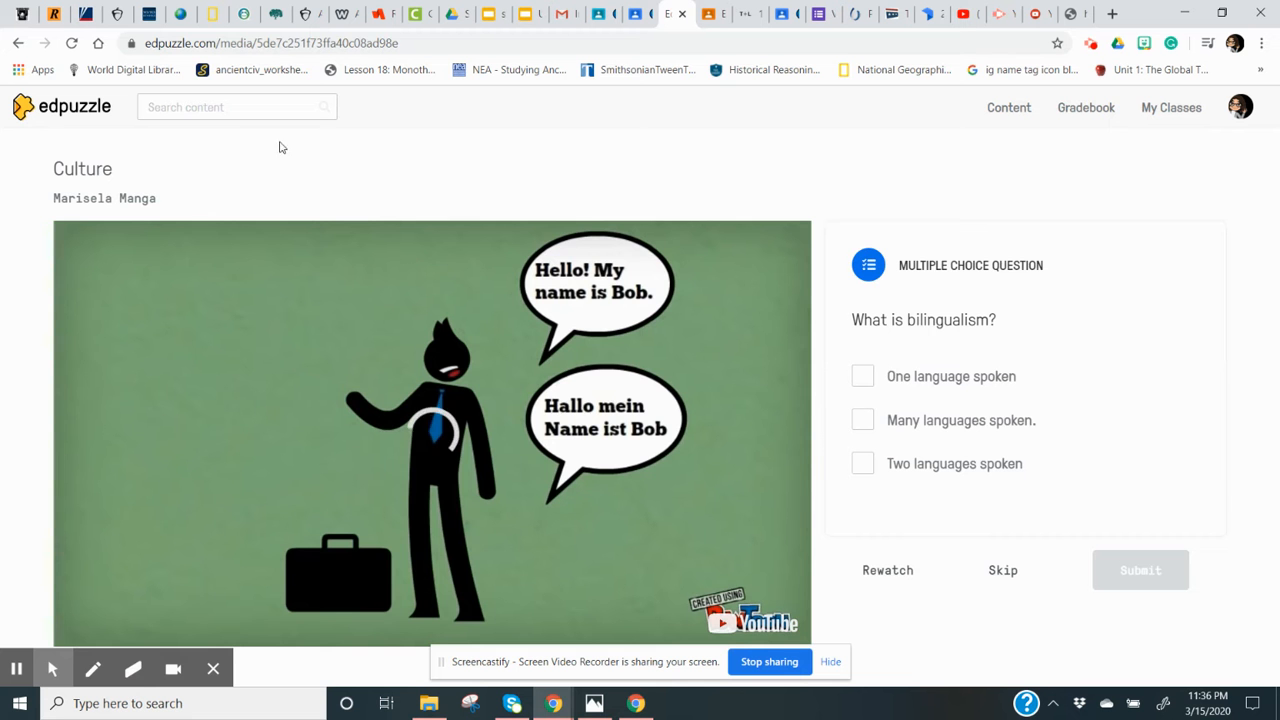
pyautogui.click(15, 43)
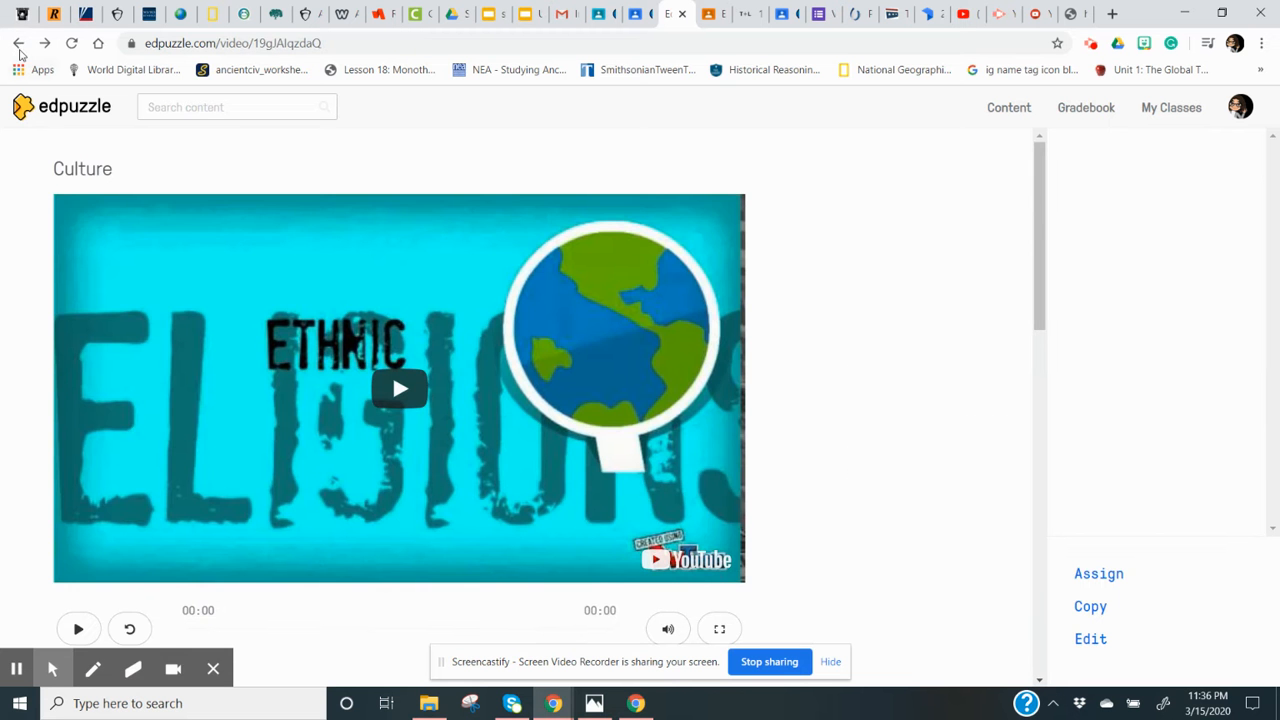
pyautogui.click(19, 43)
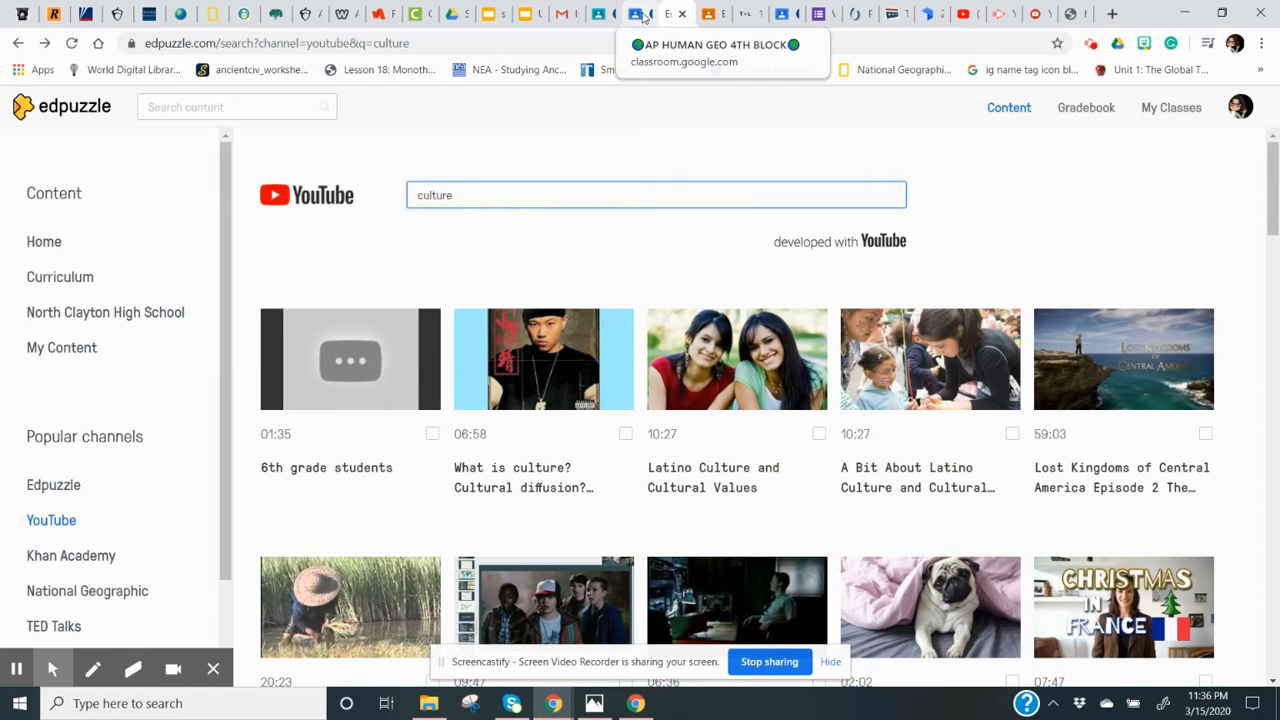
# Switch to the AP HUMAN GEO 4TH BLOCK class in Google Classroom and view the class comments on the Edpuzzle assignment
pyautogui.click(638, 14)
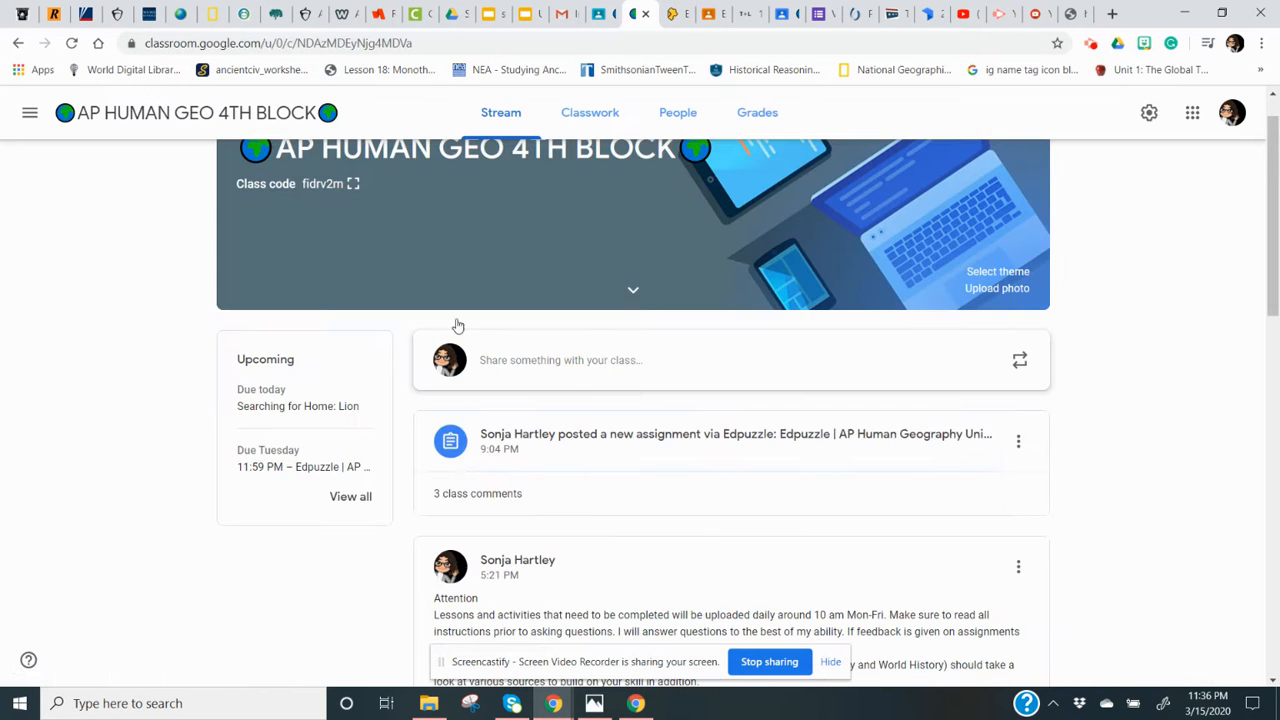
pyautogui.click(510, 497)
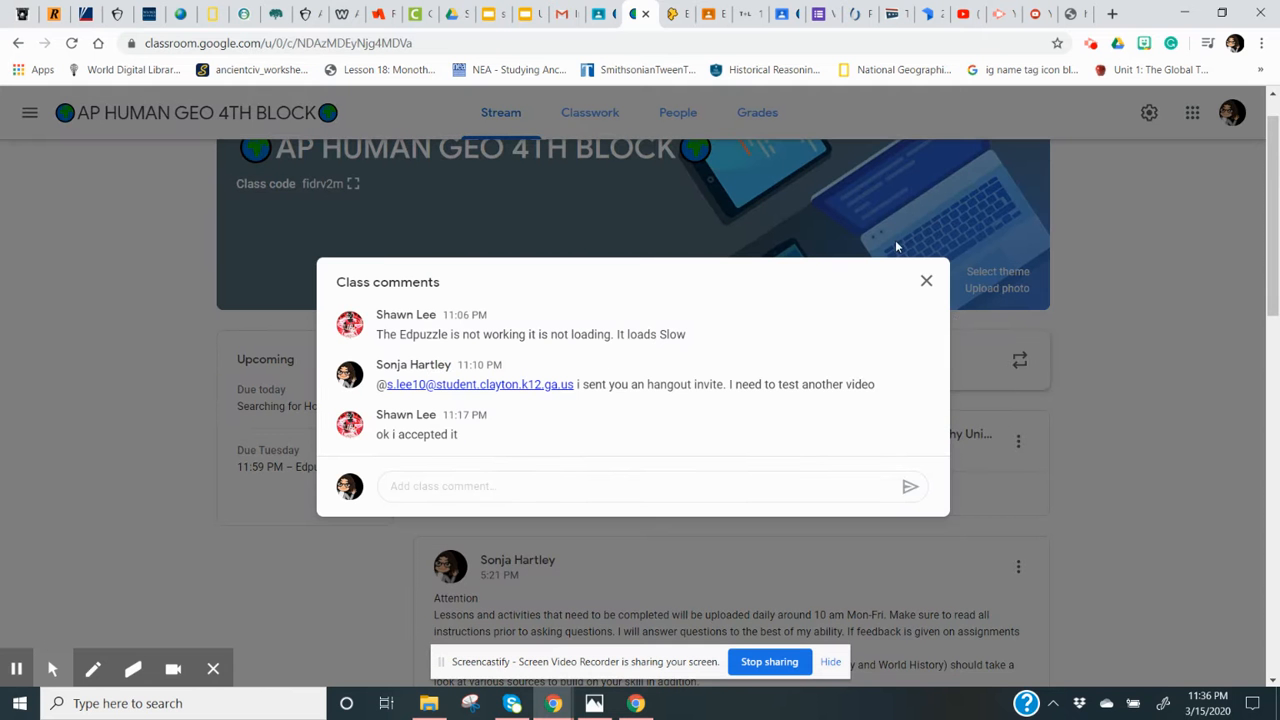
pyautogui.click(928, 287)
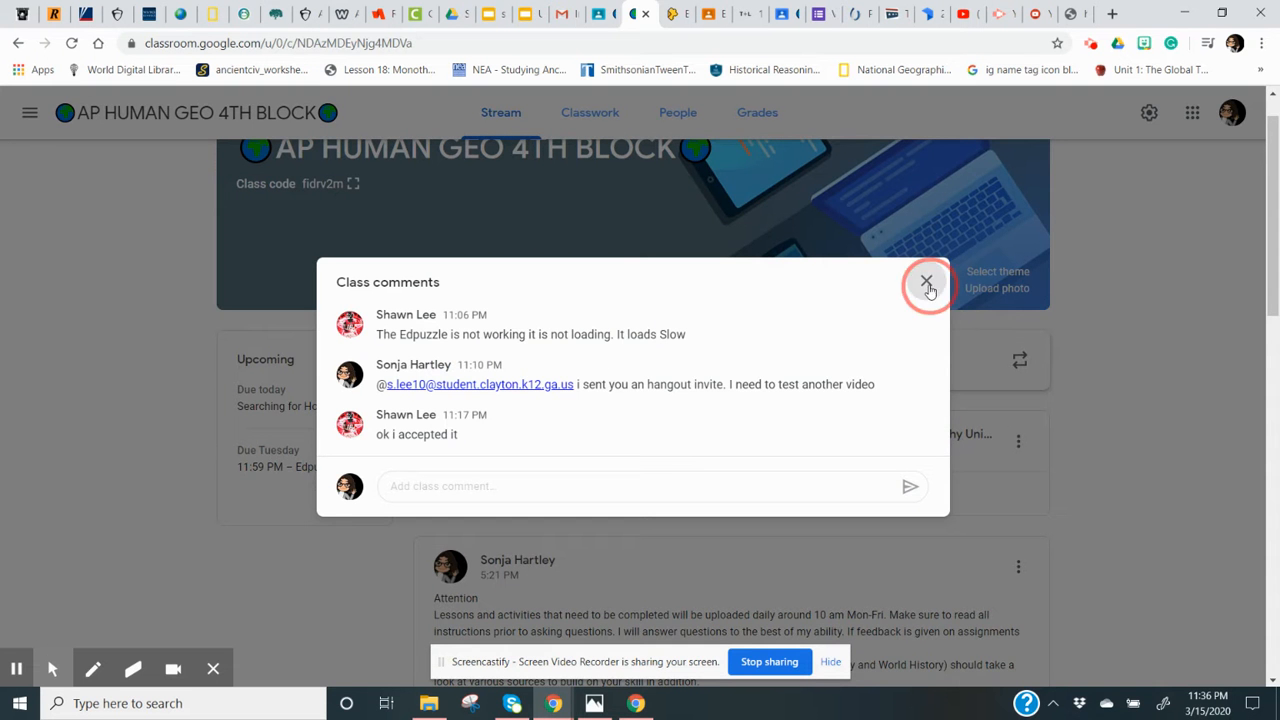
# Look over the 4th block class stream and switch to the AP HUMAN GEO 3RD BLOCK class
pyautogui.scroll(-3, 622, 178)
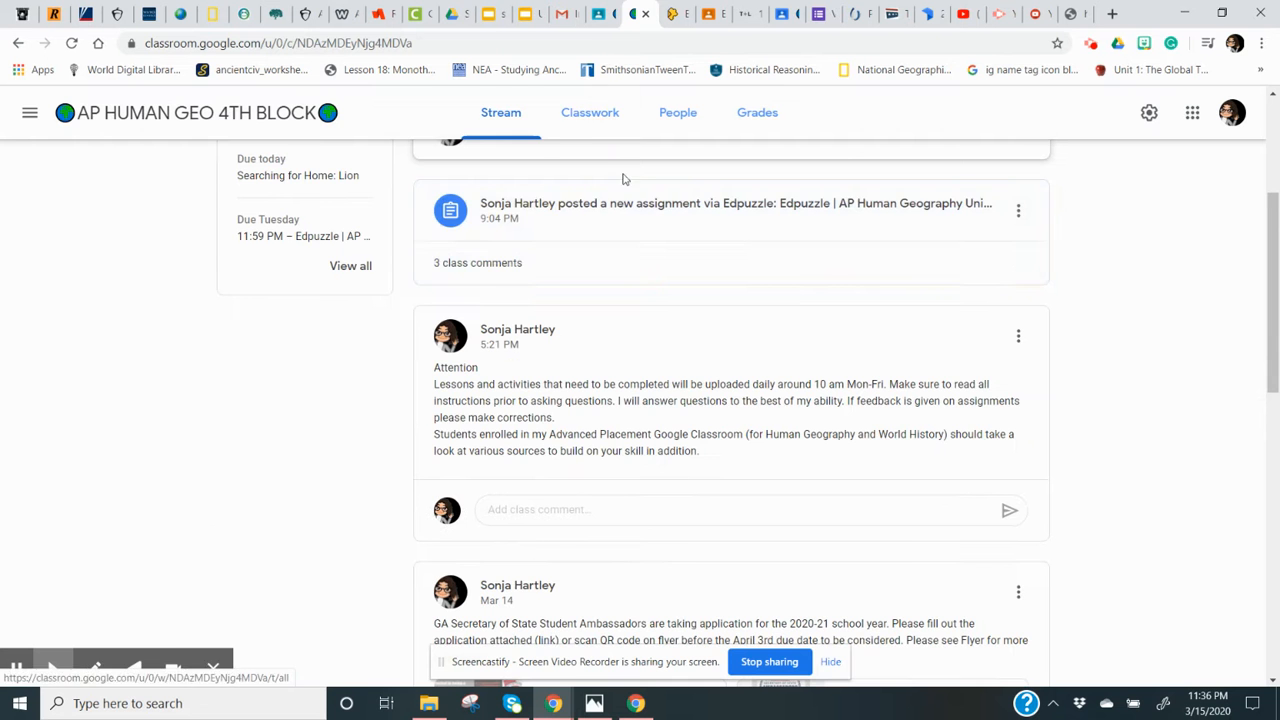
pyautogui.moveTo(1273, 321); pyautogui.dragTo(1273, 261)
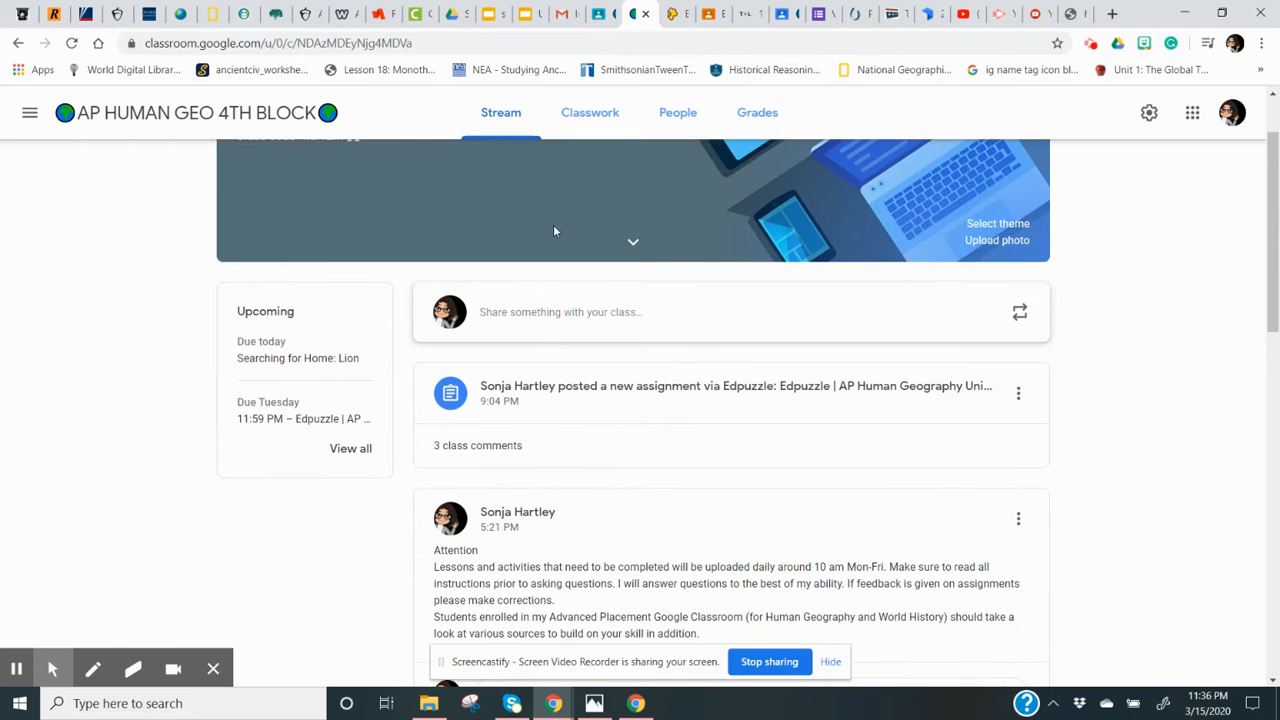
pyautogui.click(31, 114)
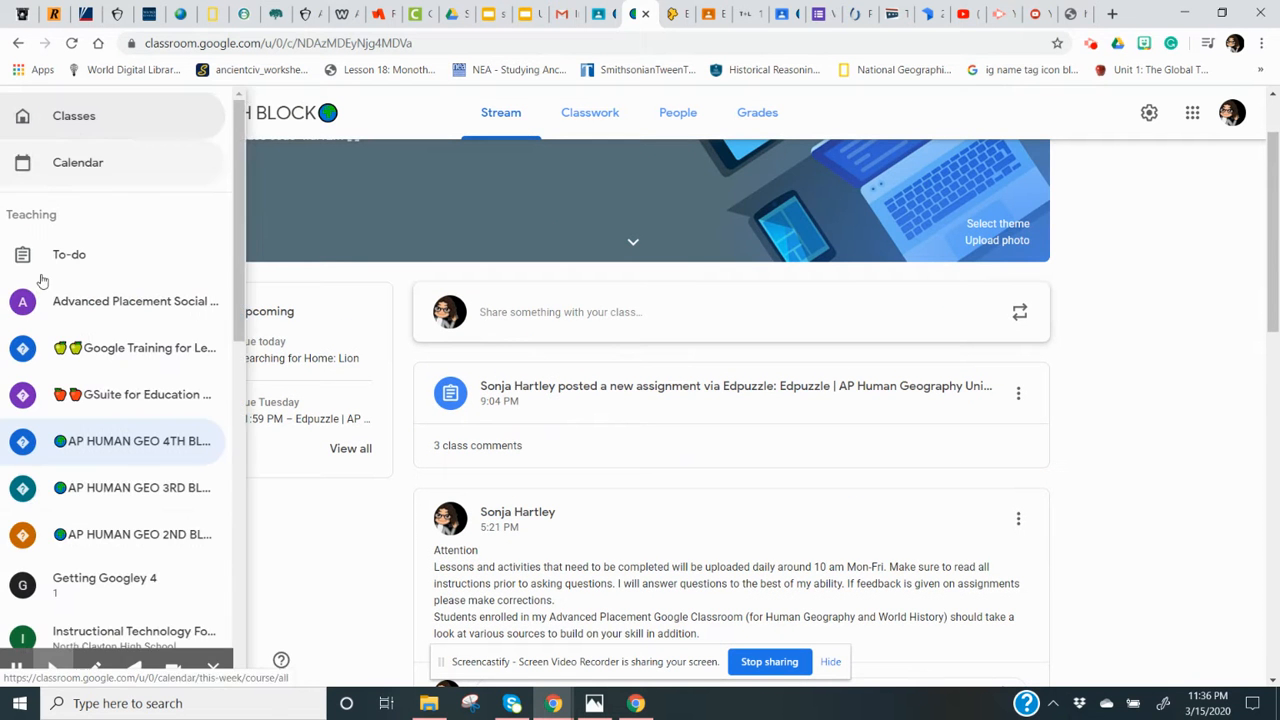
pyautogui.click(128, 488)
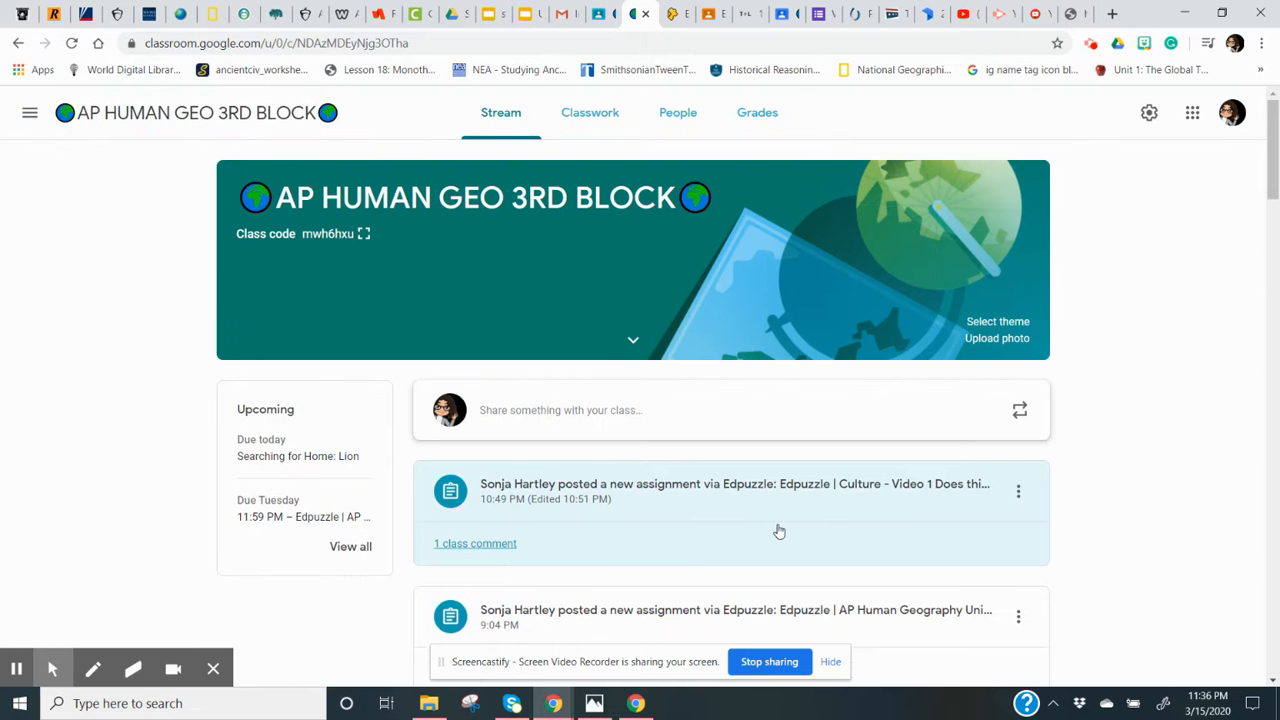
# Check the available post options for the Culture - Video 1 and AP Human Geography Edpuzzle assignments in the stream
pyautogui.click(1019, 492)
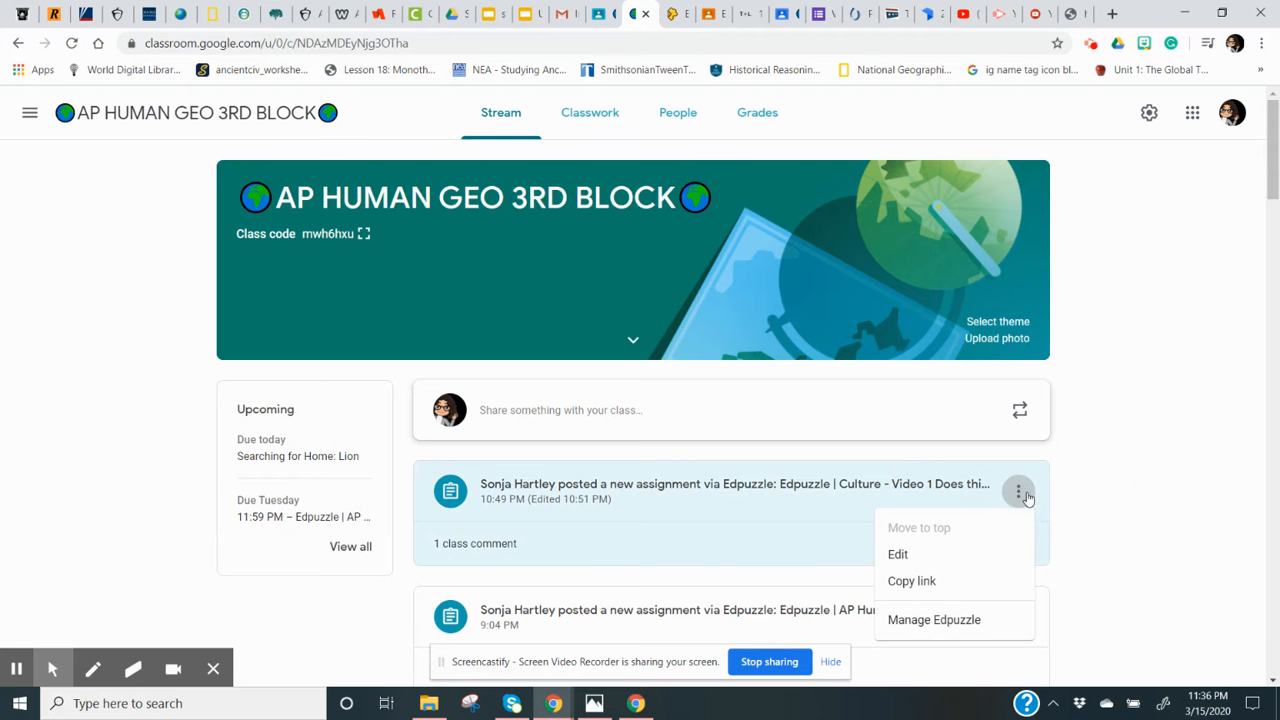
pyautogui.click(1178, 465)
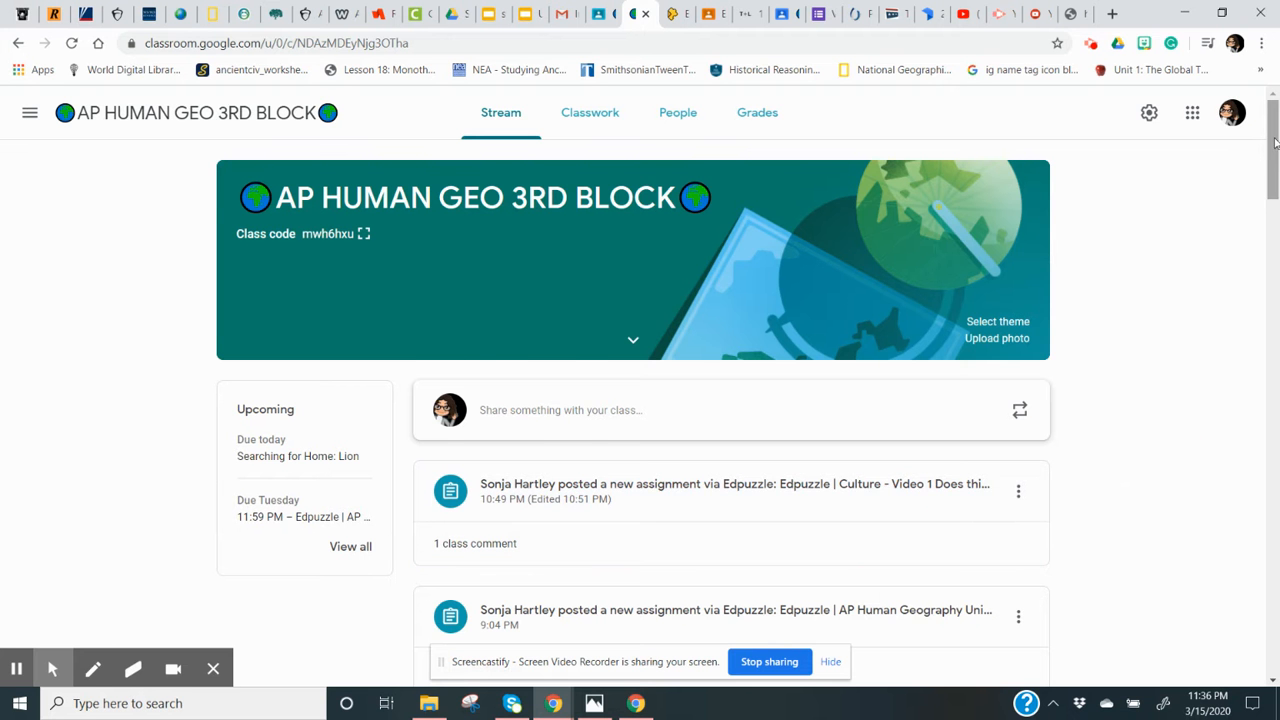
pyautogui.moveTo(1274, 143); pyautogui.dragTo(1274, 183)
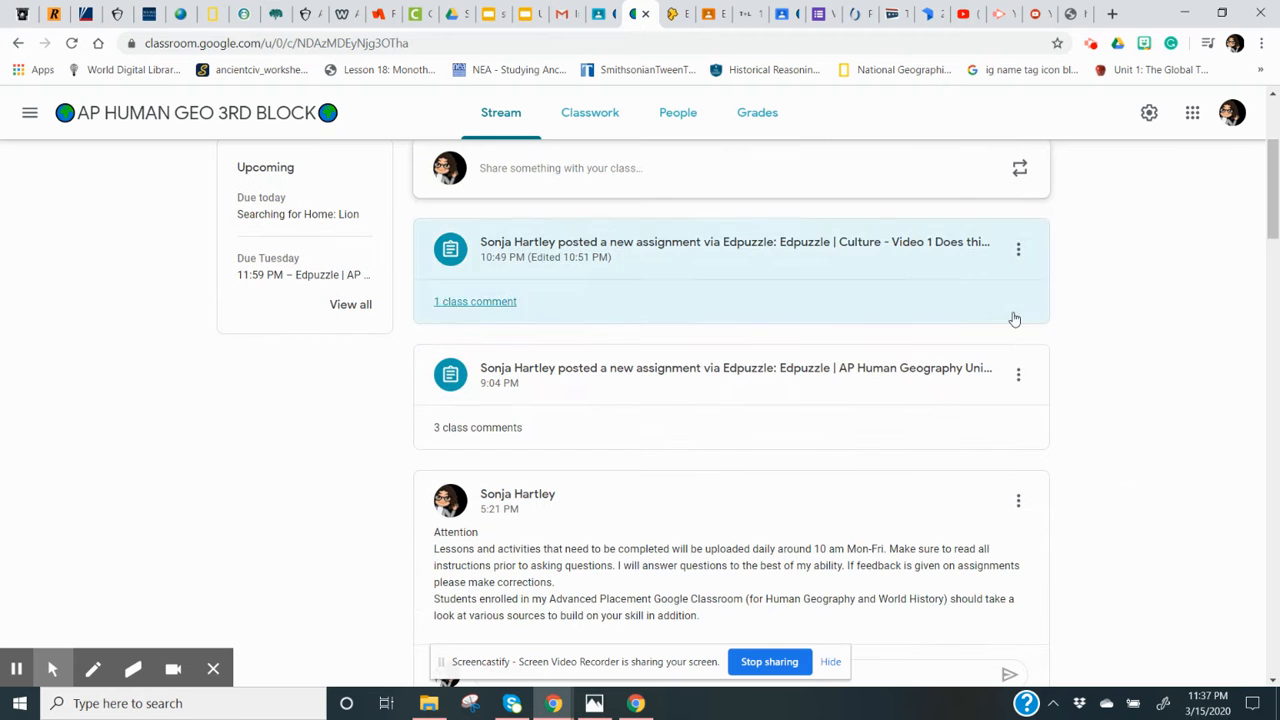
pyautogui.click(1020, 378)
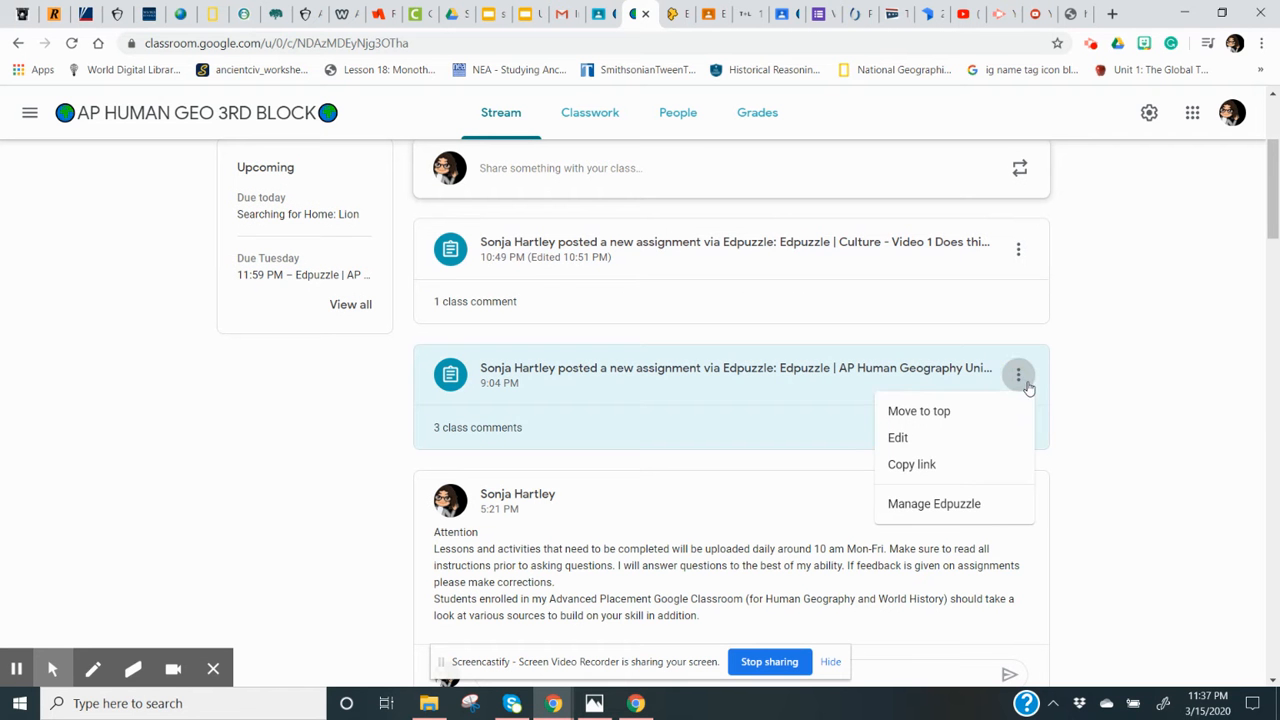
pyautogui.click(1134, 447)
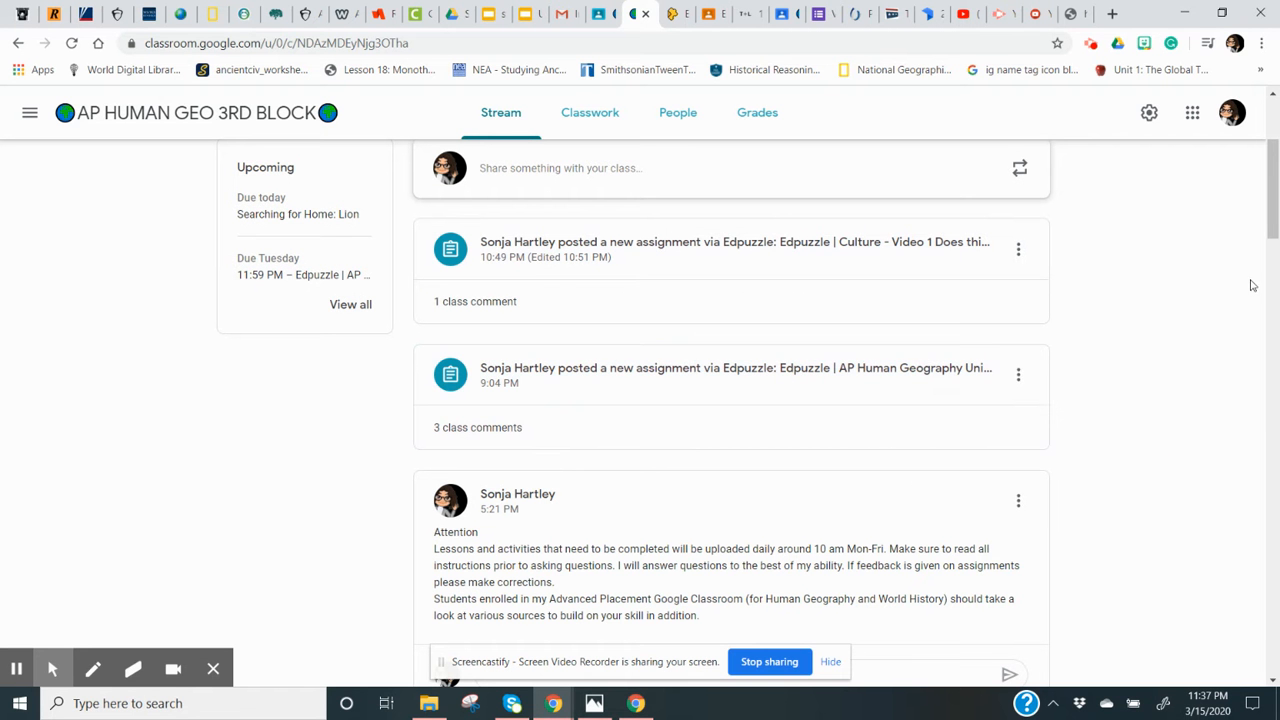
pyautogui.moveTo(1272, 180); pyautogui.dragTo(1276, 113)
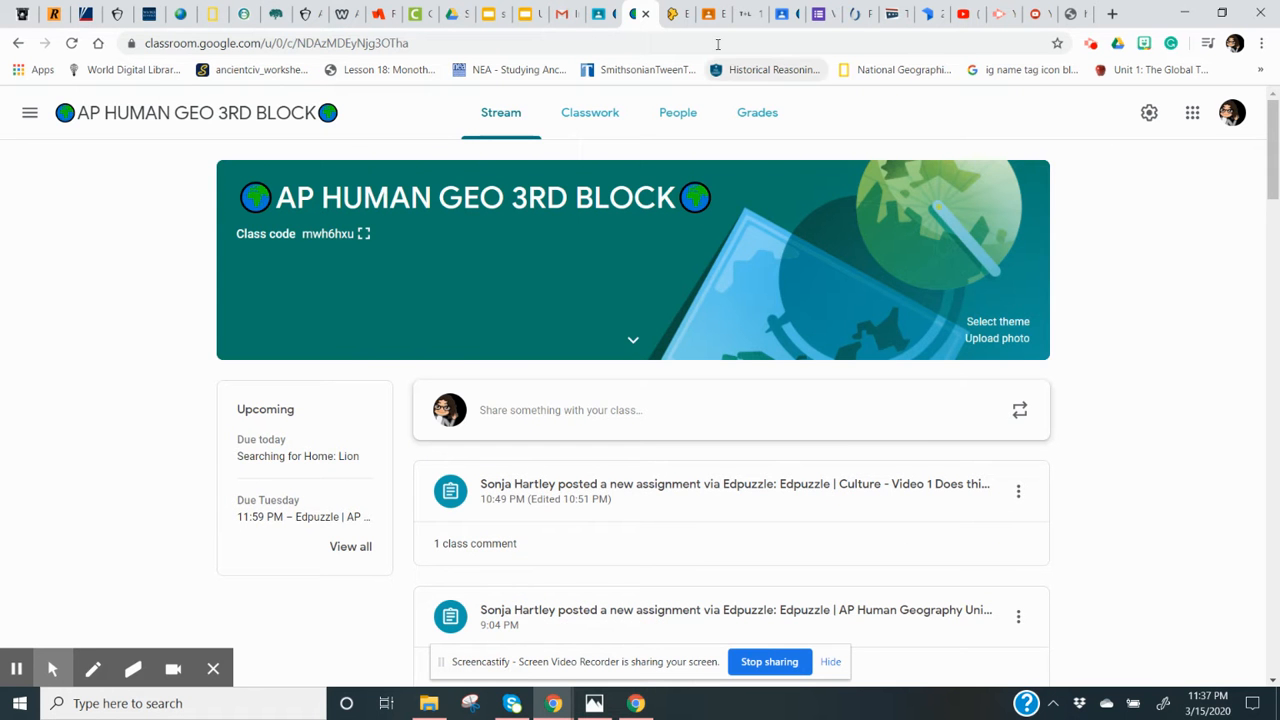
# Switch back to Edpuzzle and browse the "culture" results in the Edpuzzle, Khan Academy, National Geographic and TED Talks channels
pyautogui.click(676, 16)
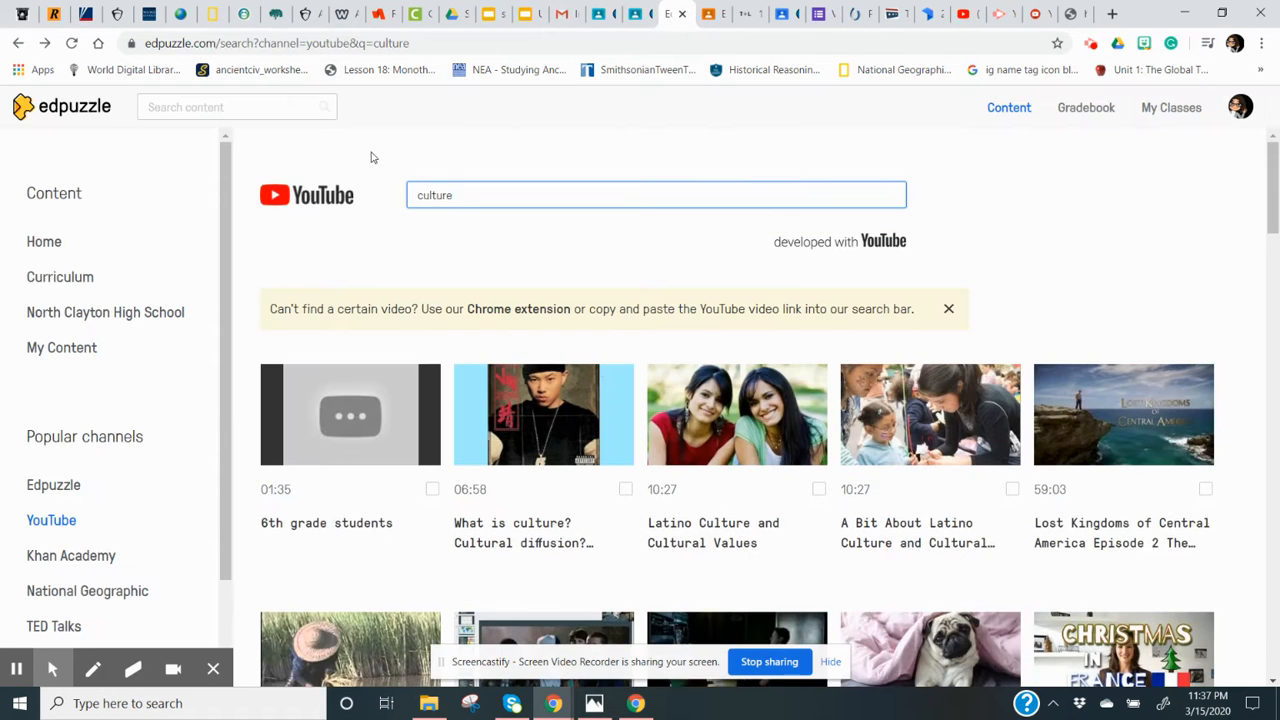
pyautogui.moveTo(226, 174); pyautogui.dragTo(221, 306)
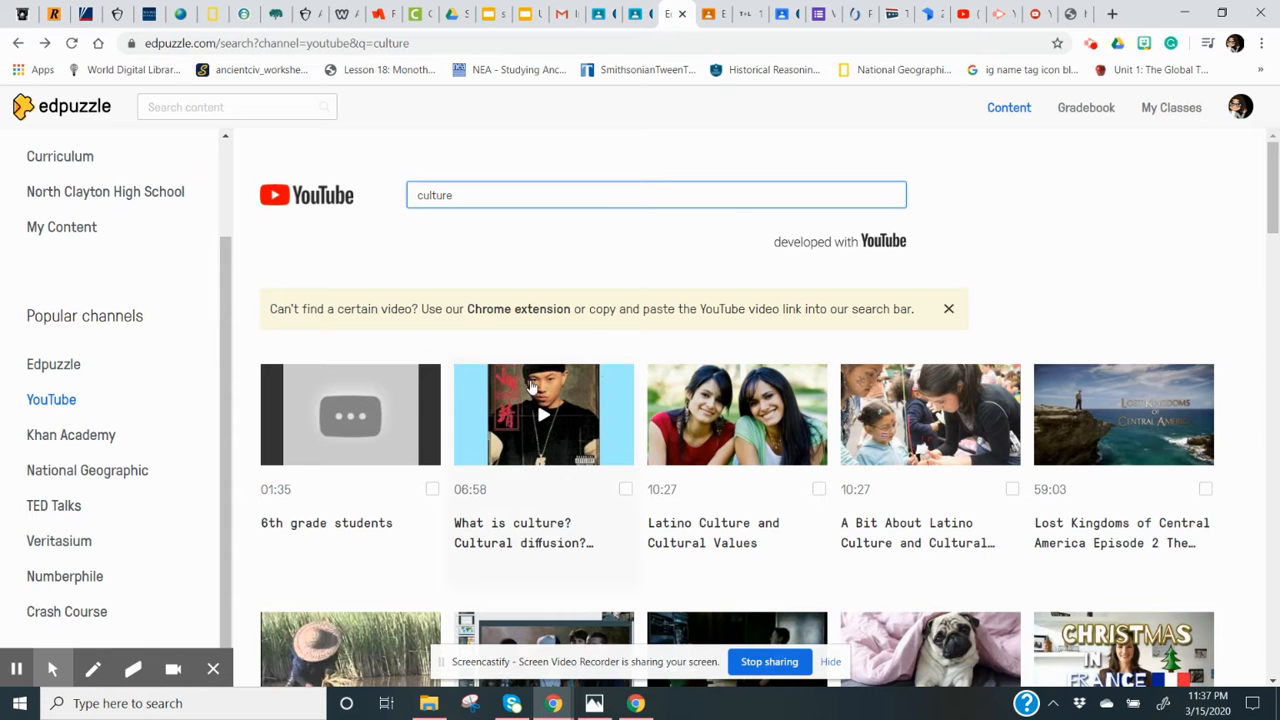
pyautogui.click(65, 367)
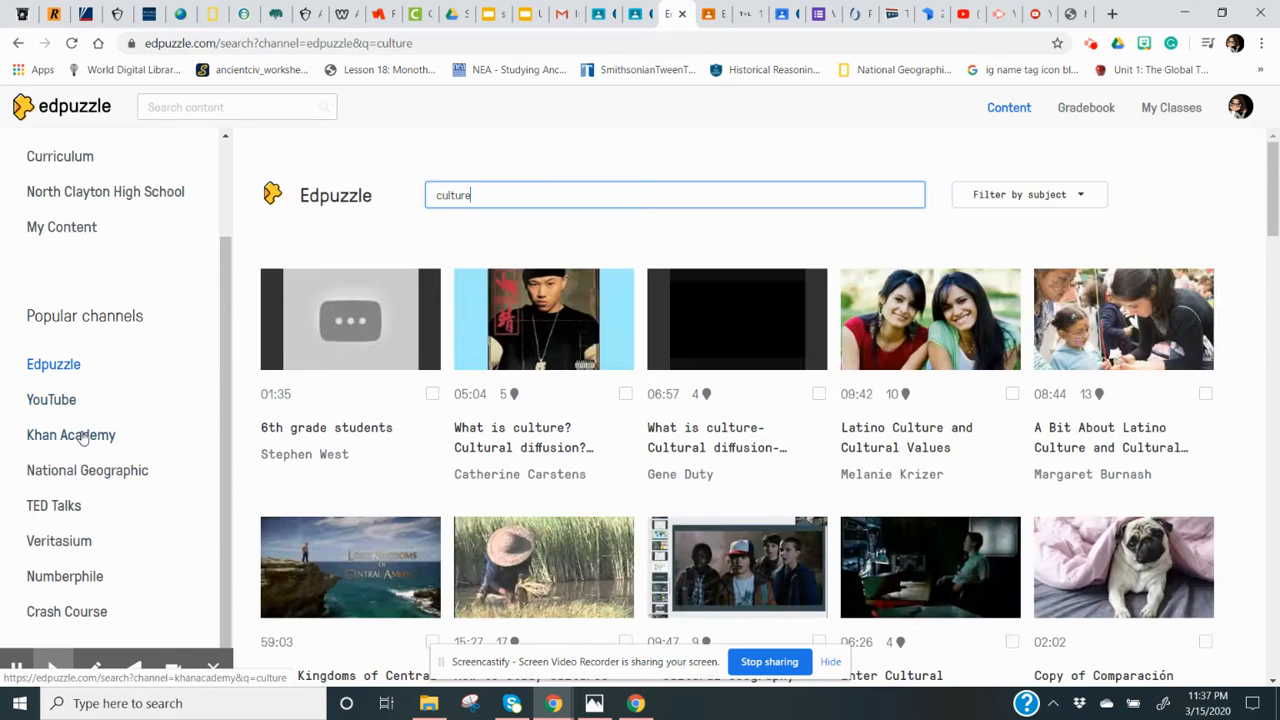
pyautogui.click(86, 437)
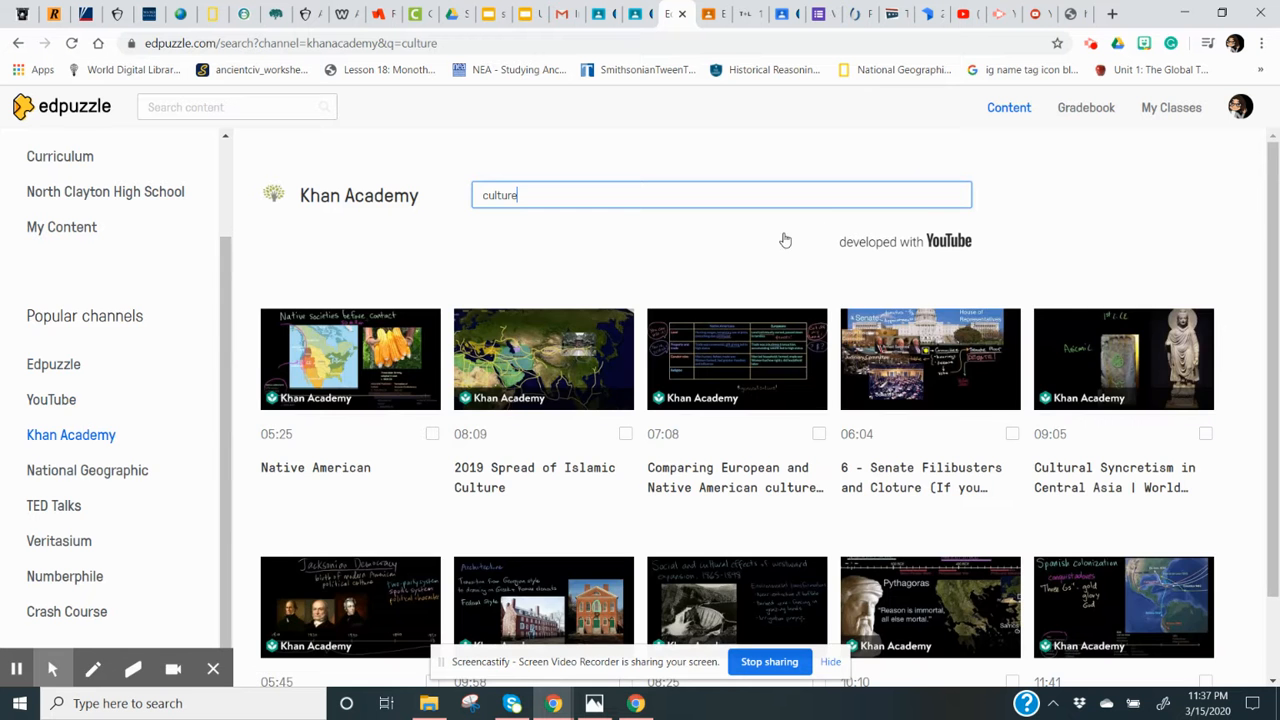
pyautogui.click(127, 480)
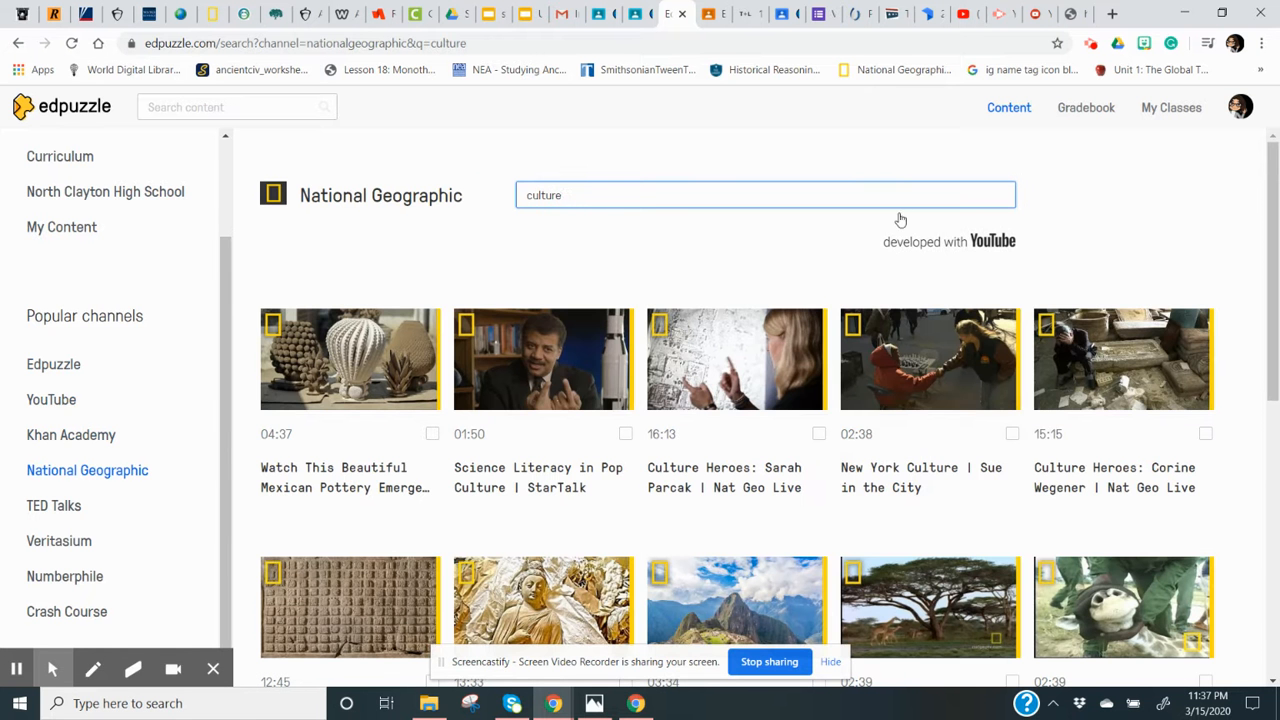
pyautogui.click(75, 508)
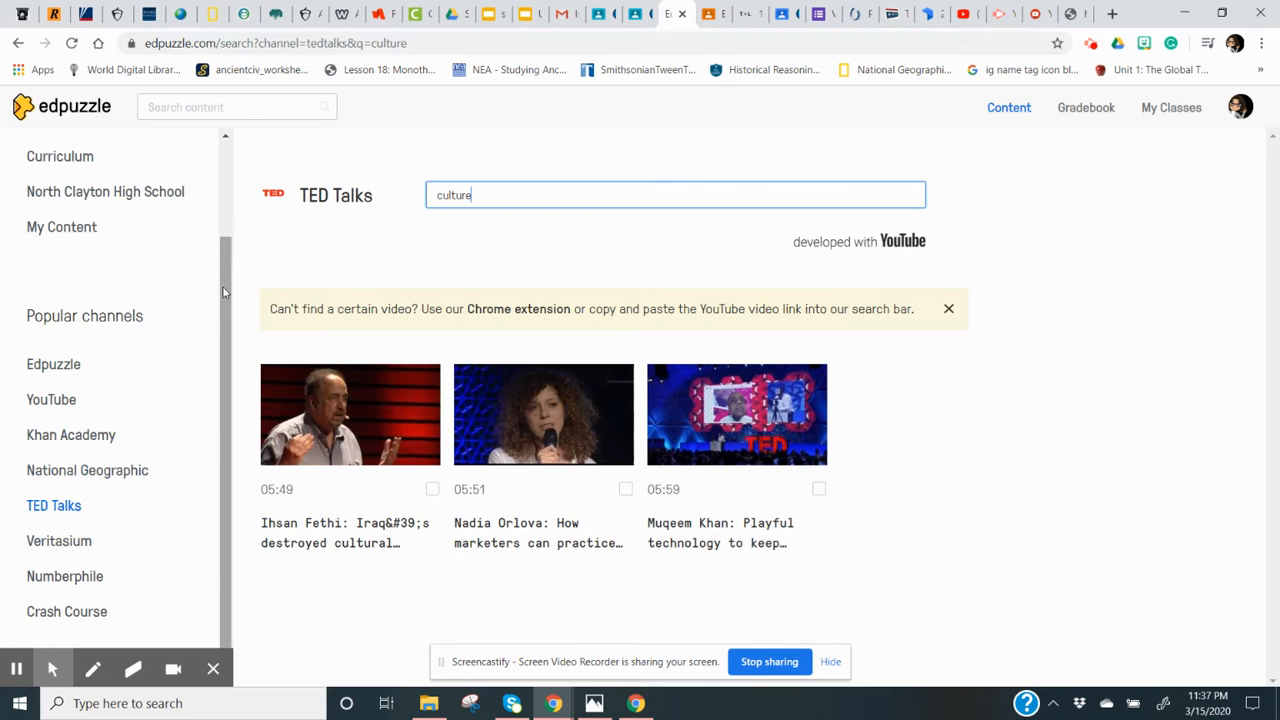
# Go to the Edpuzzle classes page and start adding classes from Google Classroom
pyautogui.moveTo(226, 293); pyautogui.dragTo(233, 199)
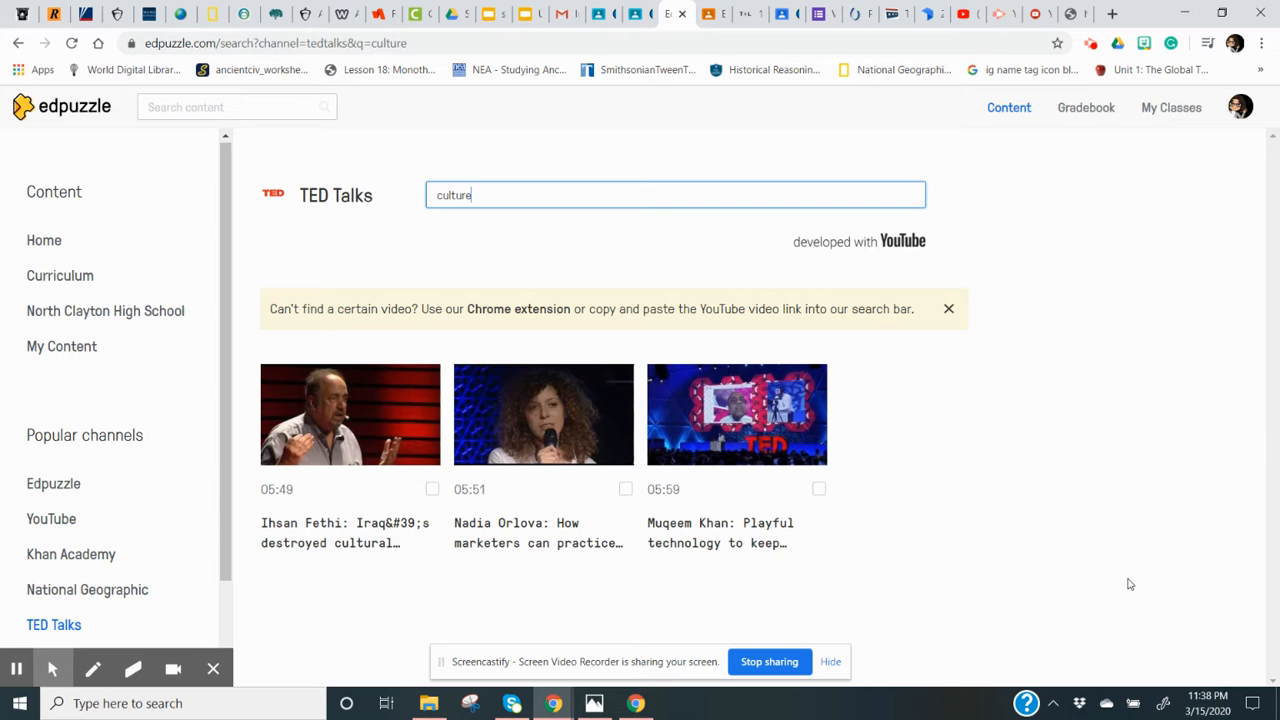
pyautogui.click(1167, 197)
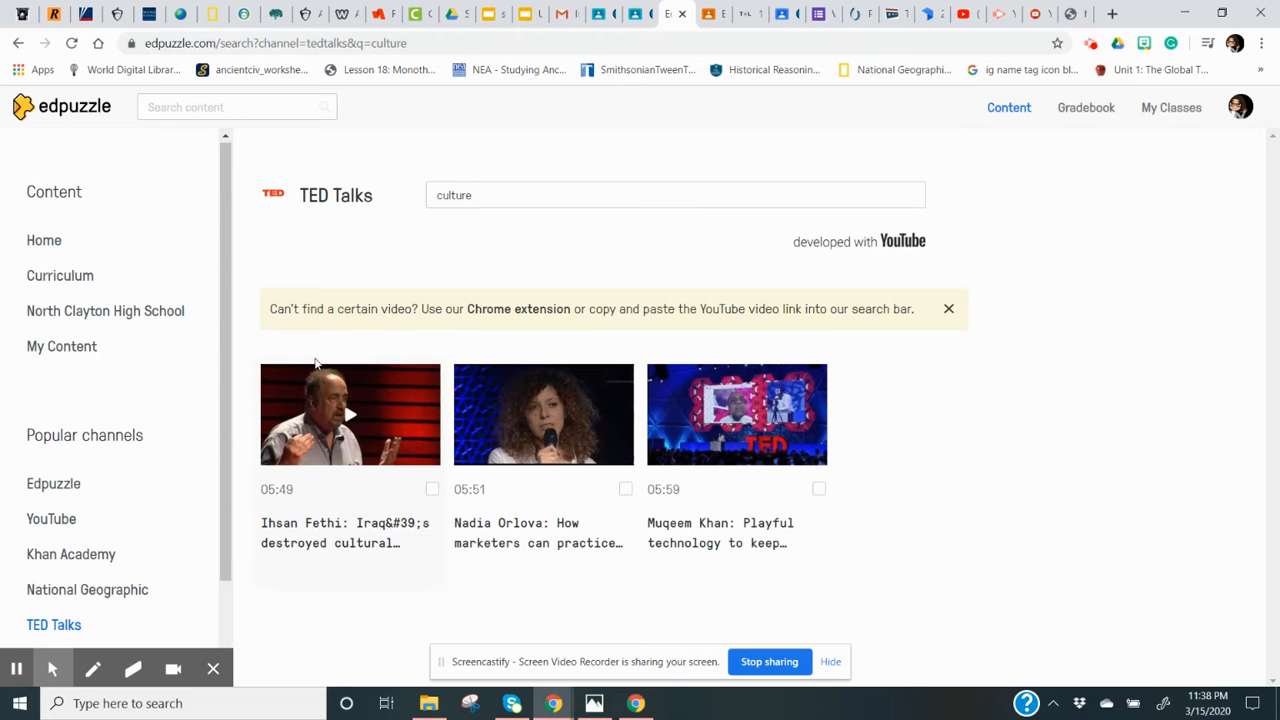
pyautogui.click(1172, 110)
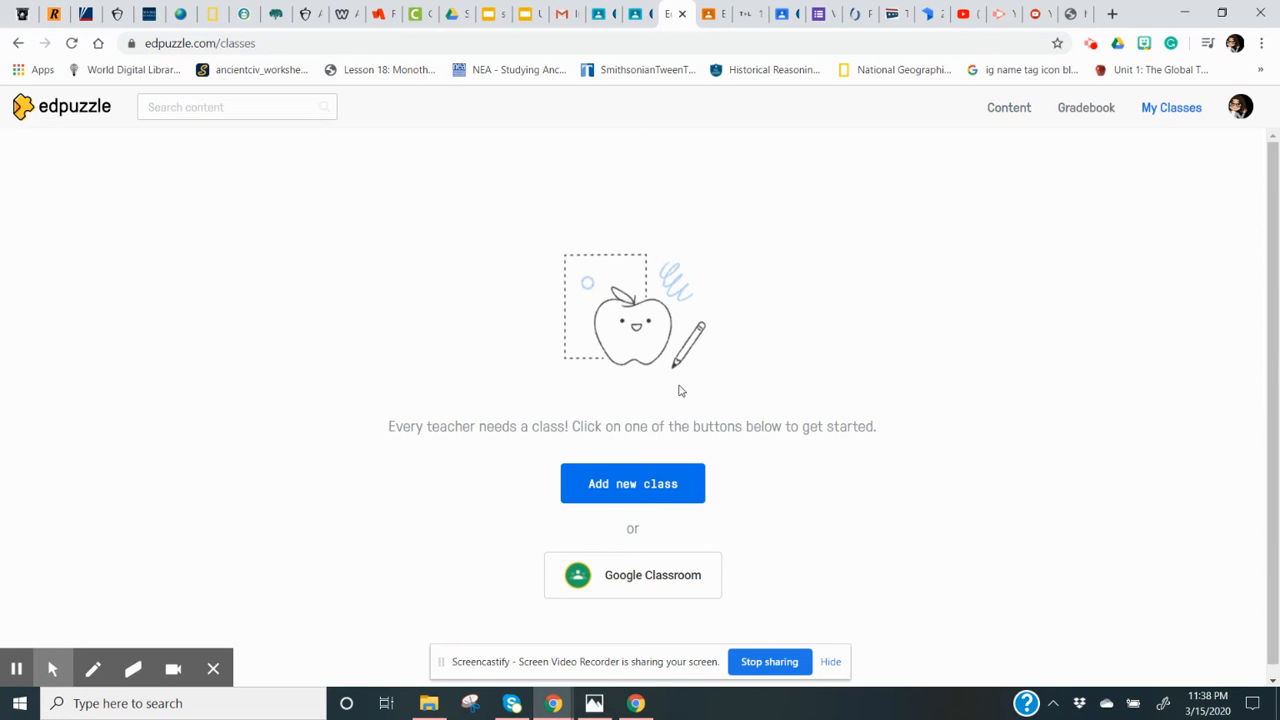
pyautogui.click(642, 579)
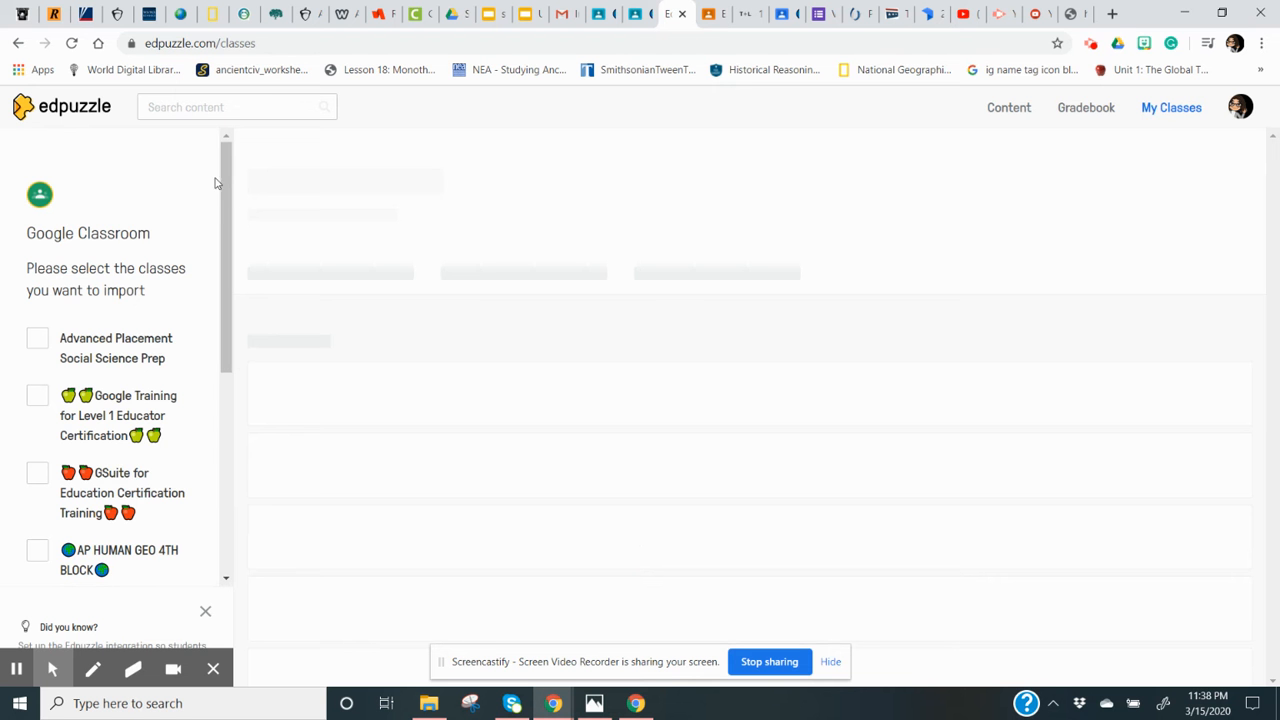
# Import the Advanced Placement Social Science Prep and AP HUMAN GEO 4TH, 3RD and 2ND BLOCK classes
pyautogui.moveTo(224, 183); pyautogui.dragTo(230, 280)
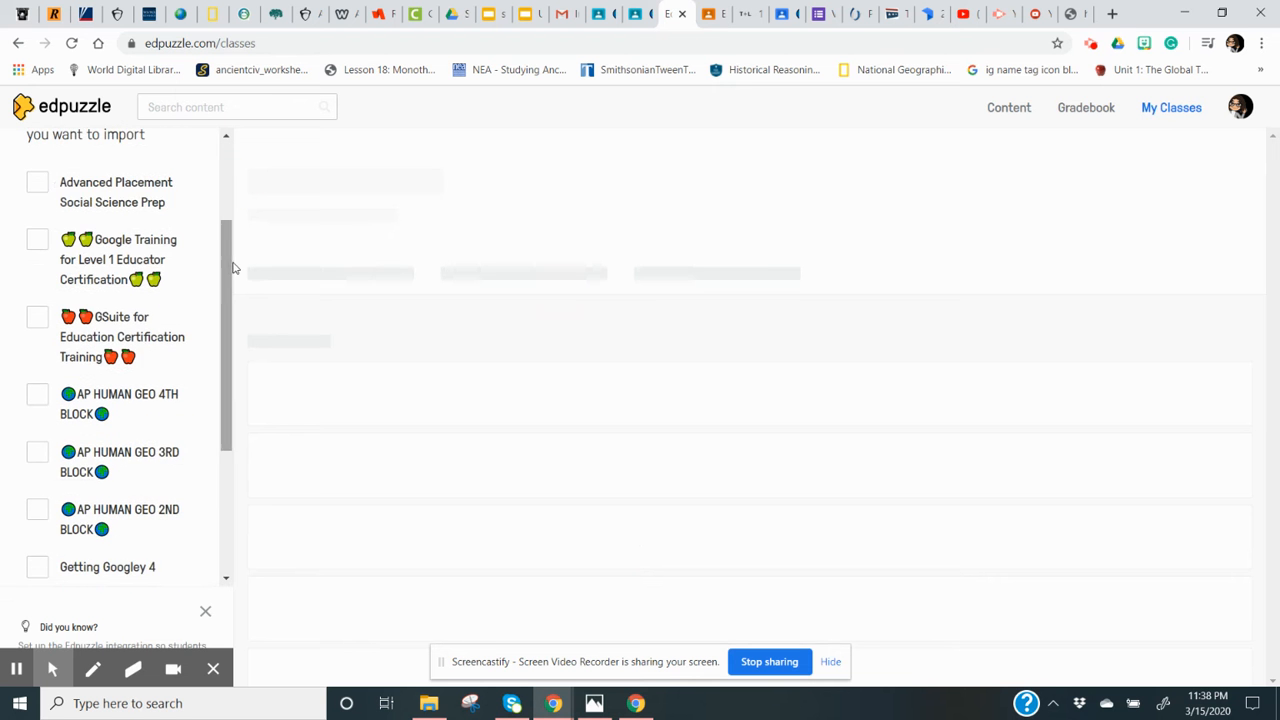
pyautogui.click(38, 183)
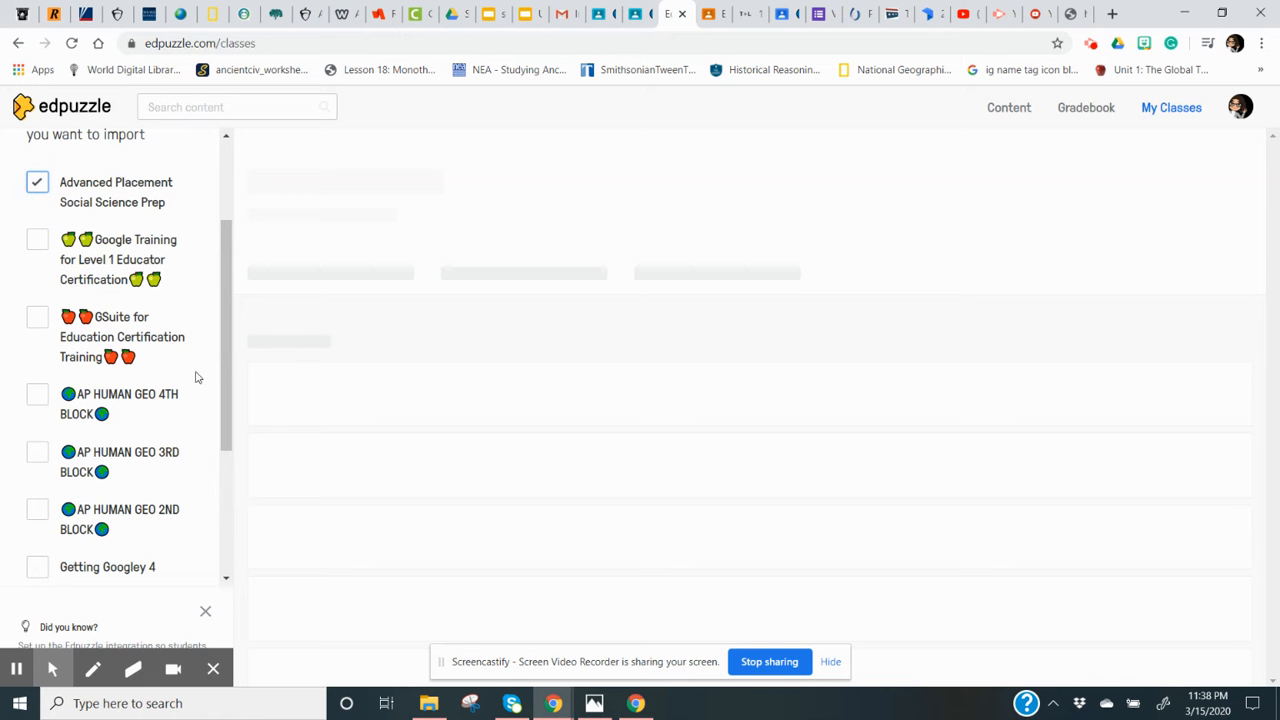
pyautogui.moveTo(228, 291); pyautogui.dragTo(227, 318)
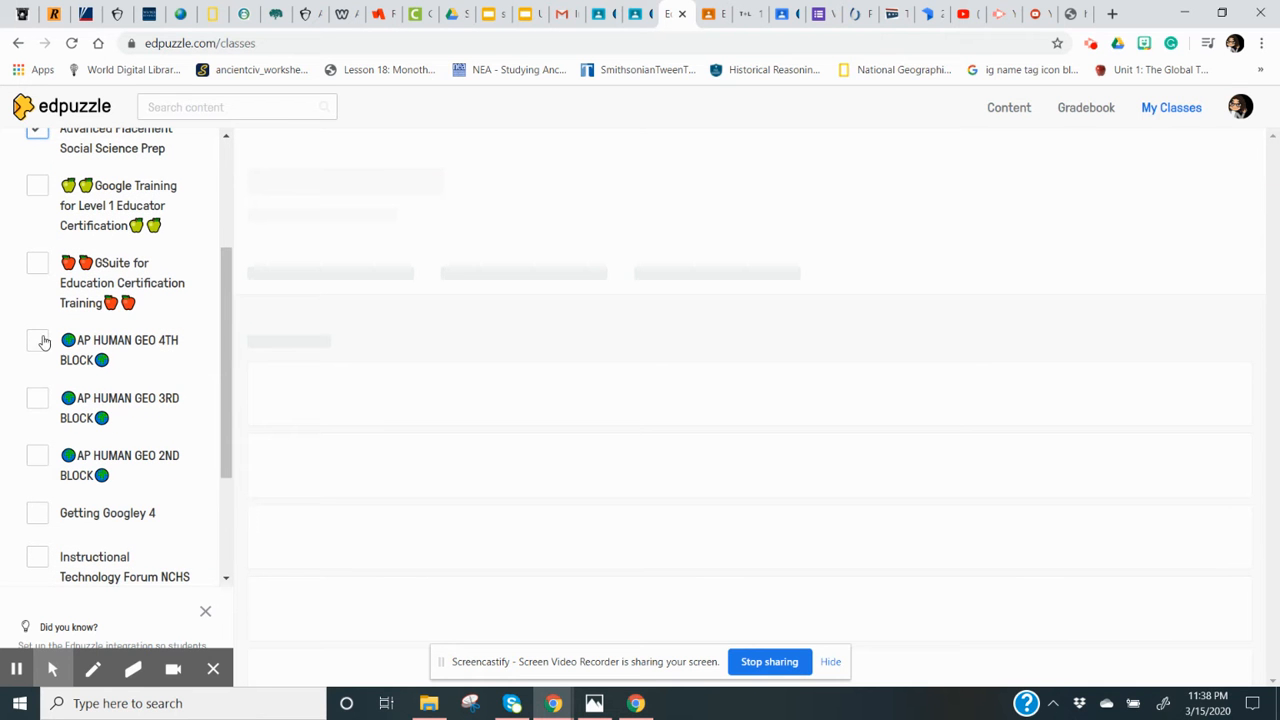
pyautogui.click(37, 341)
pyautogui.click(38, 400)
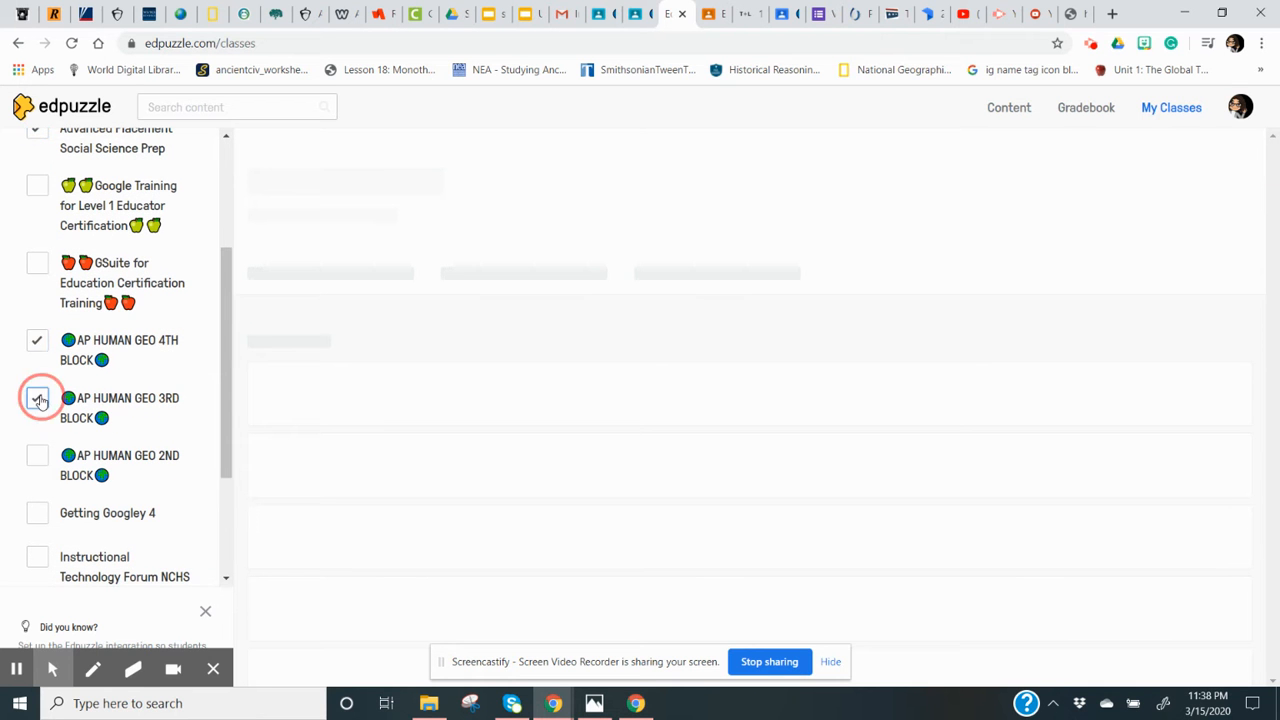
pyautogui.click(37, 457)
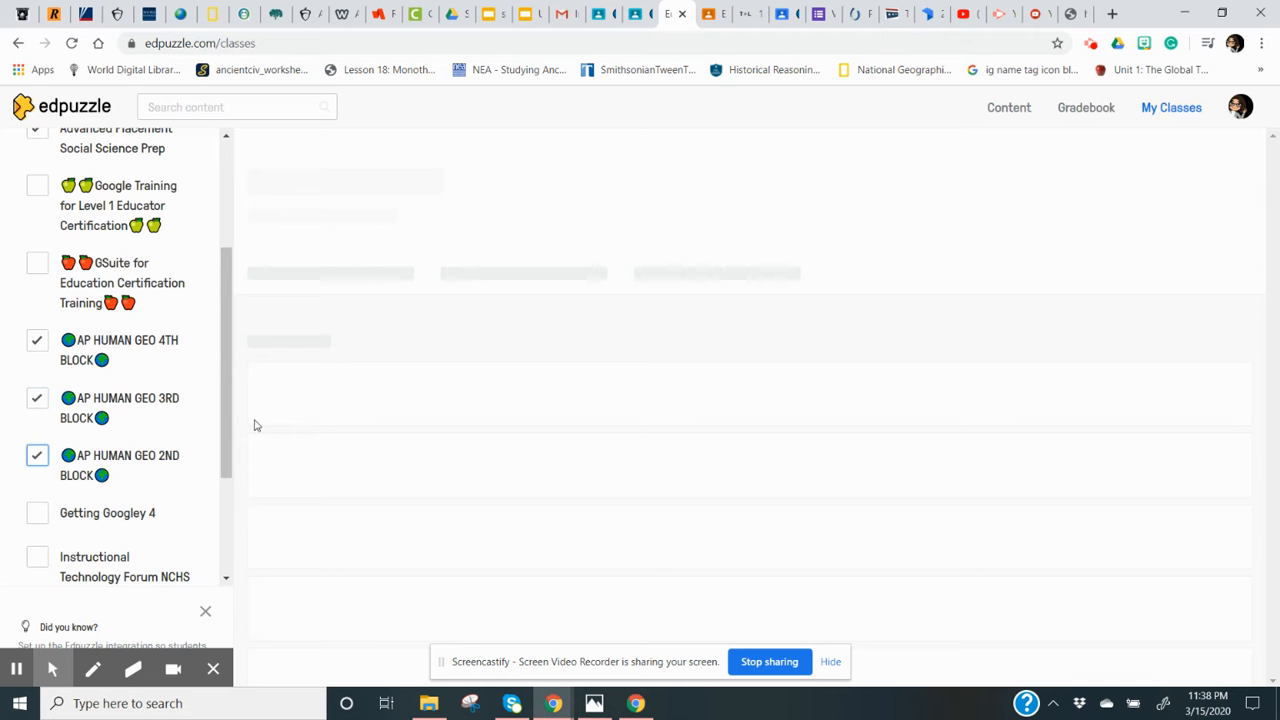
pyautogui.moveTo(222, 407); pyautogui.dragTo(224, 549)
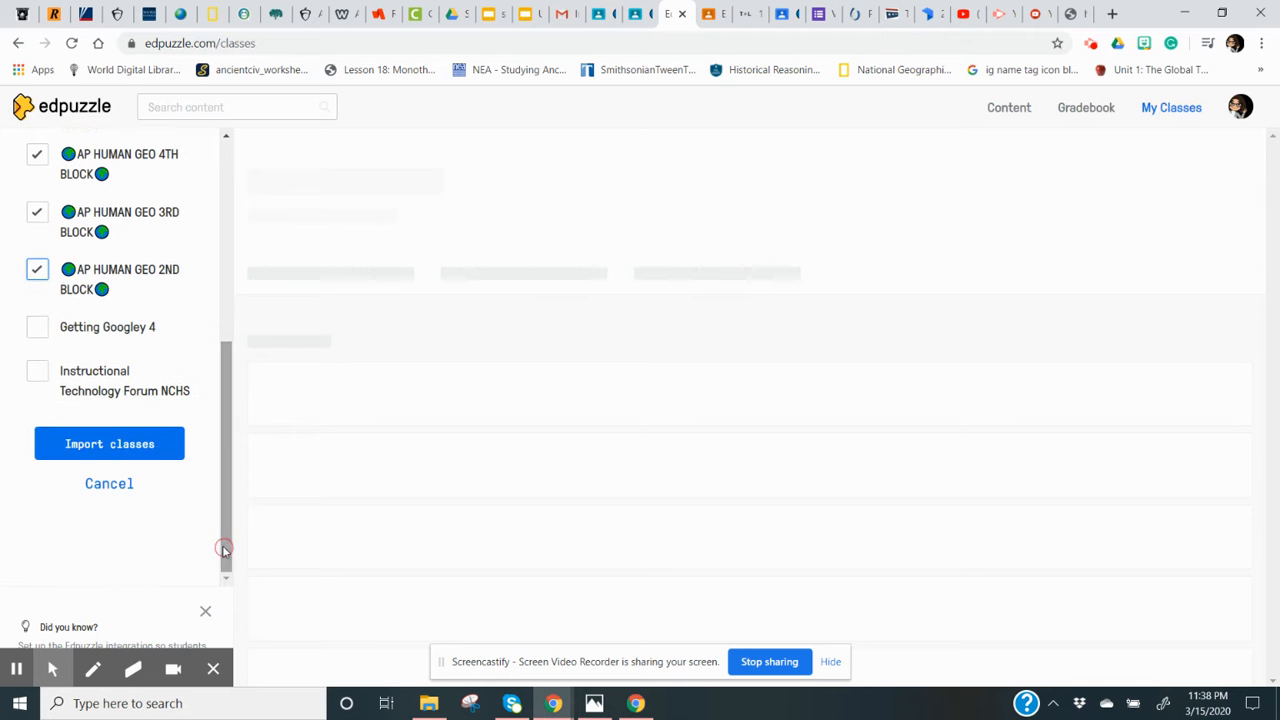
pyautogui.click(136, 447)
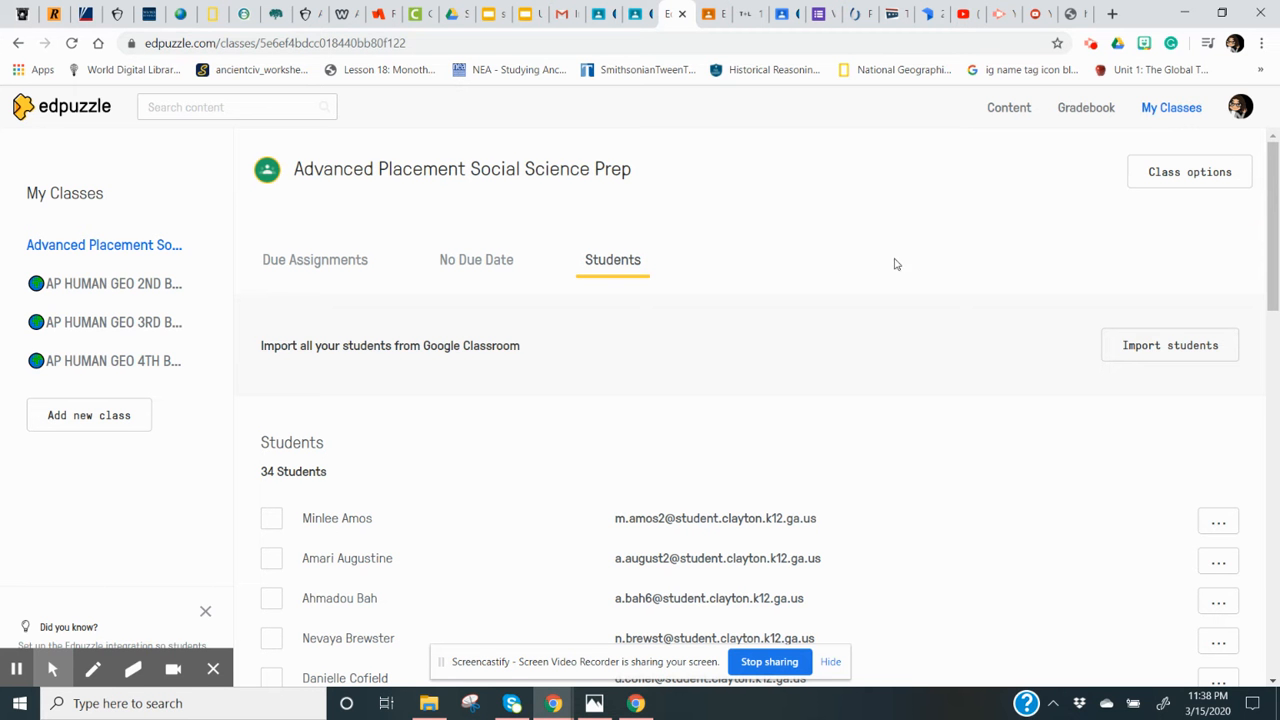
# Return to the content library and open Culture - Video 1 from the teacher's own videos
pyautogui.click(1012, 108)
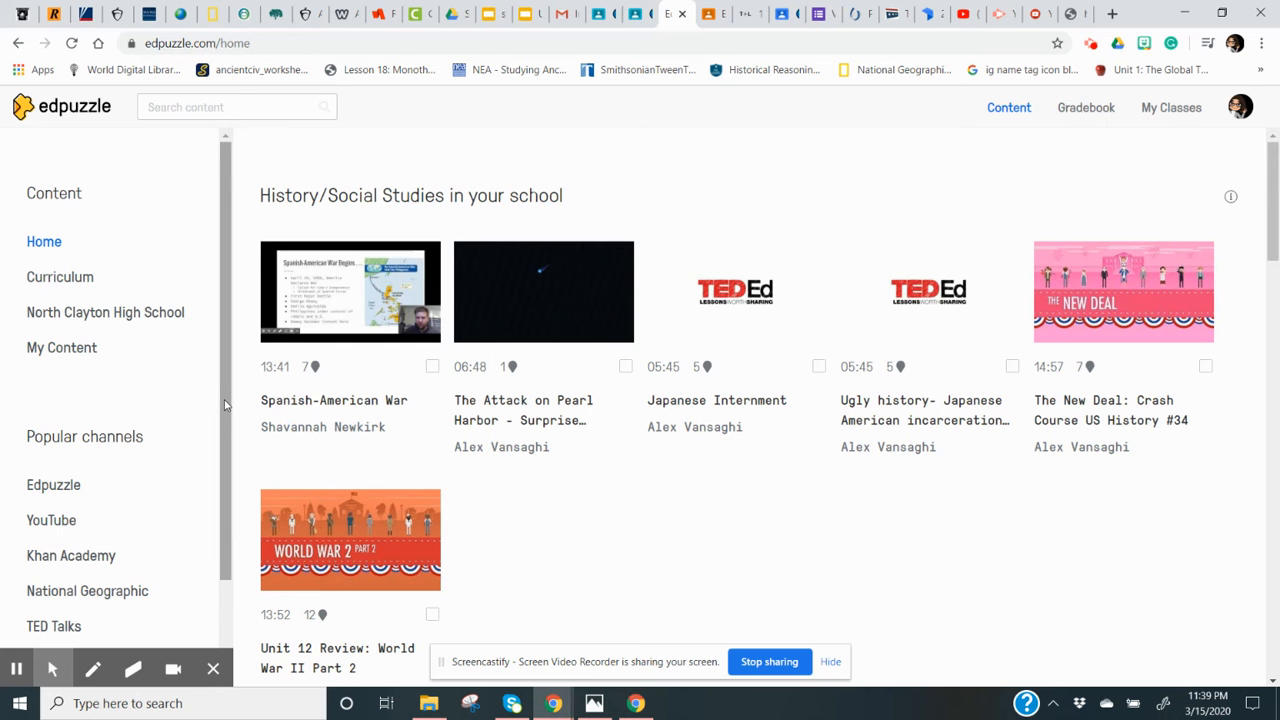
pyautogui.moveTo(225, 404); pyautogui.dragTo(225, 440)
pyautogui.click(85, 312)
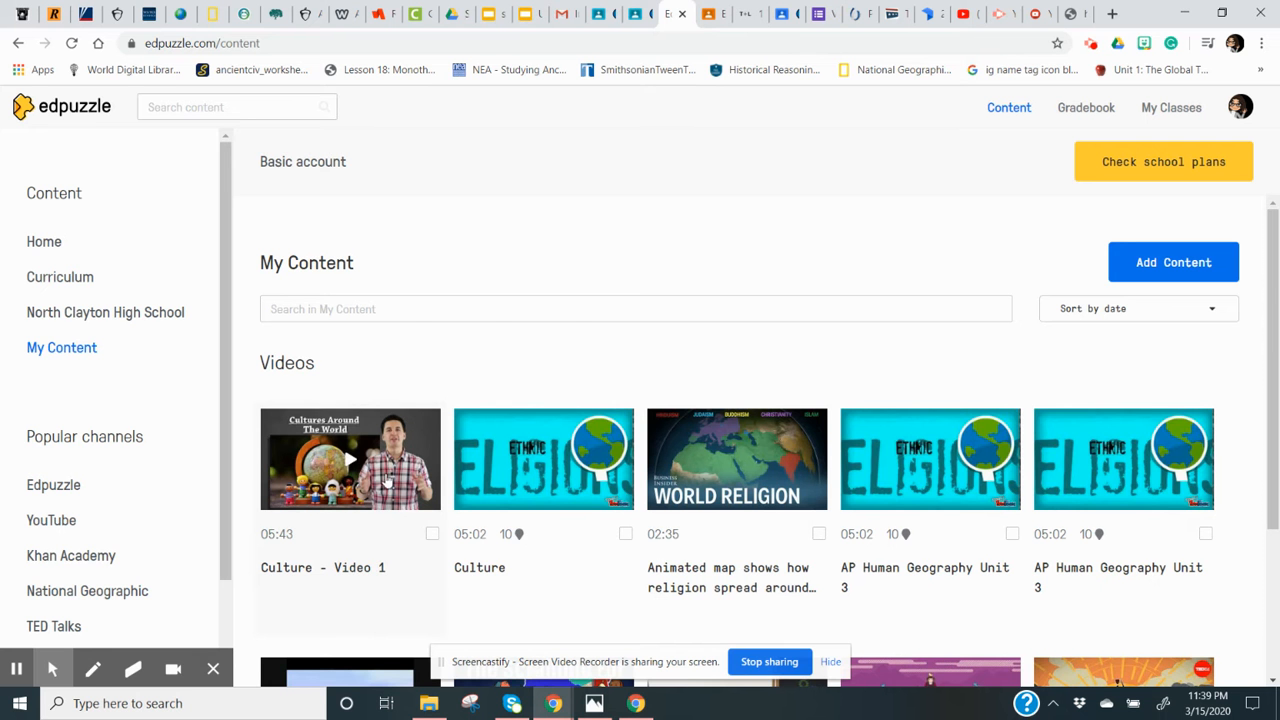
pyautogui.moveTo(1268, 293); pyautogui.dragTo(1276, 362)
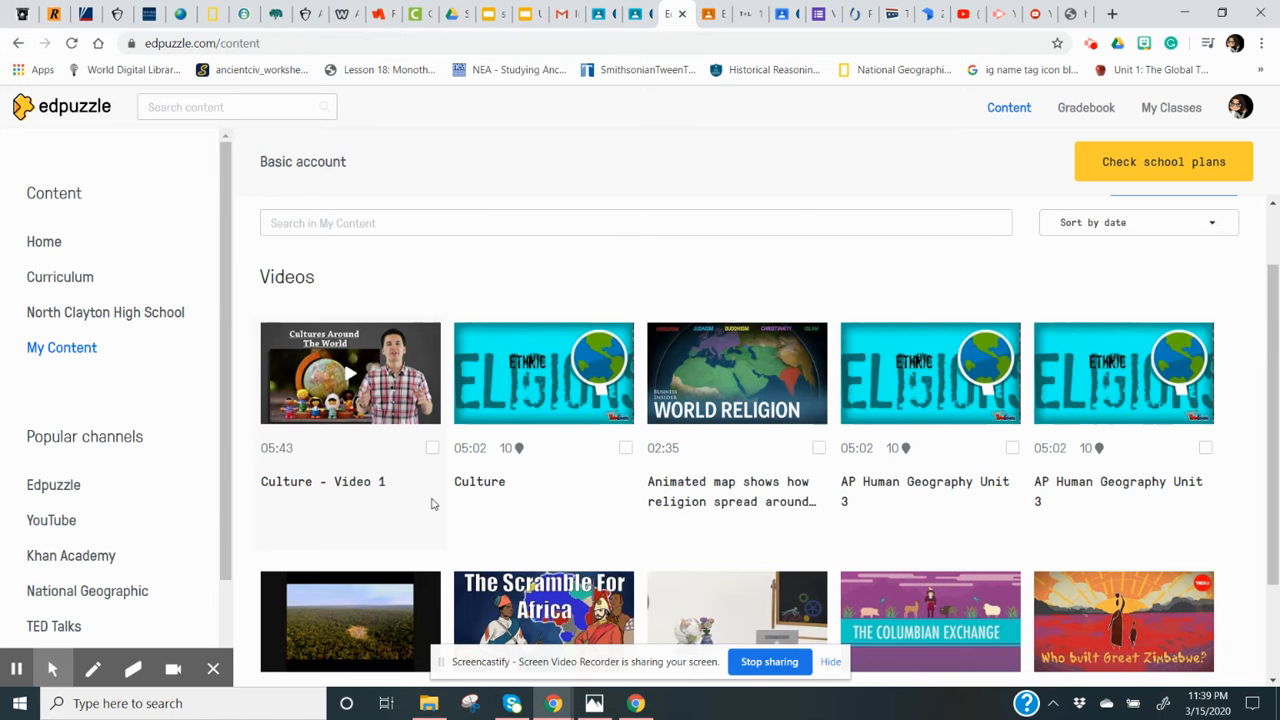
pyautogui.click(398, 380)
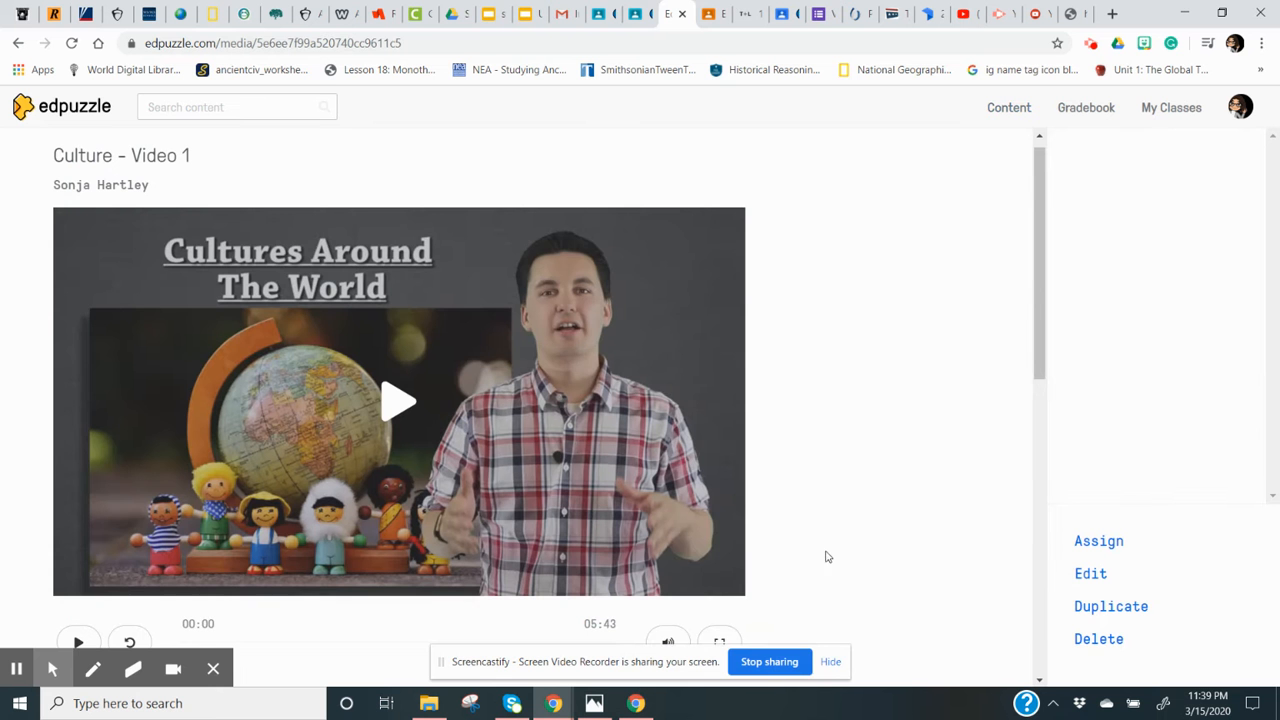
# Open Culture - Video 1 for editing, examine its cutting and question options, and finish editing
pyautogui.click(1041, 300)
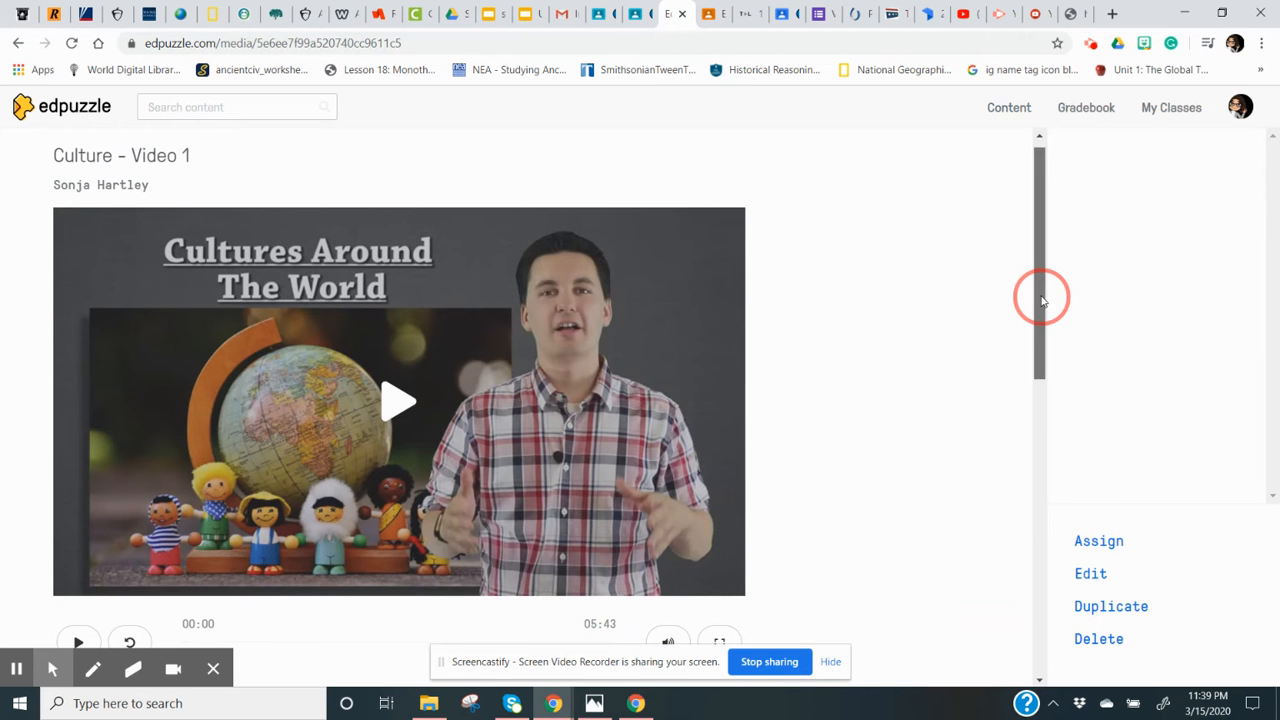
pyautogui.moveTo(1041, 300); pyautogui.dragTo(1040, 300)
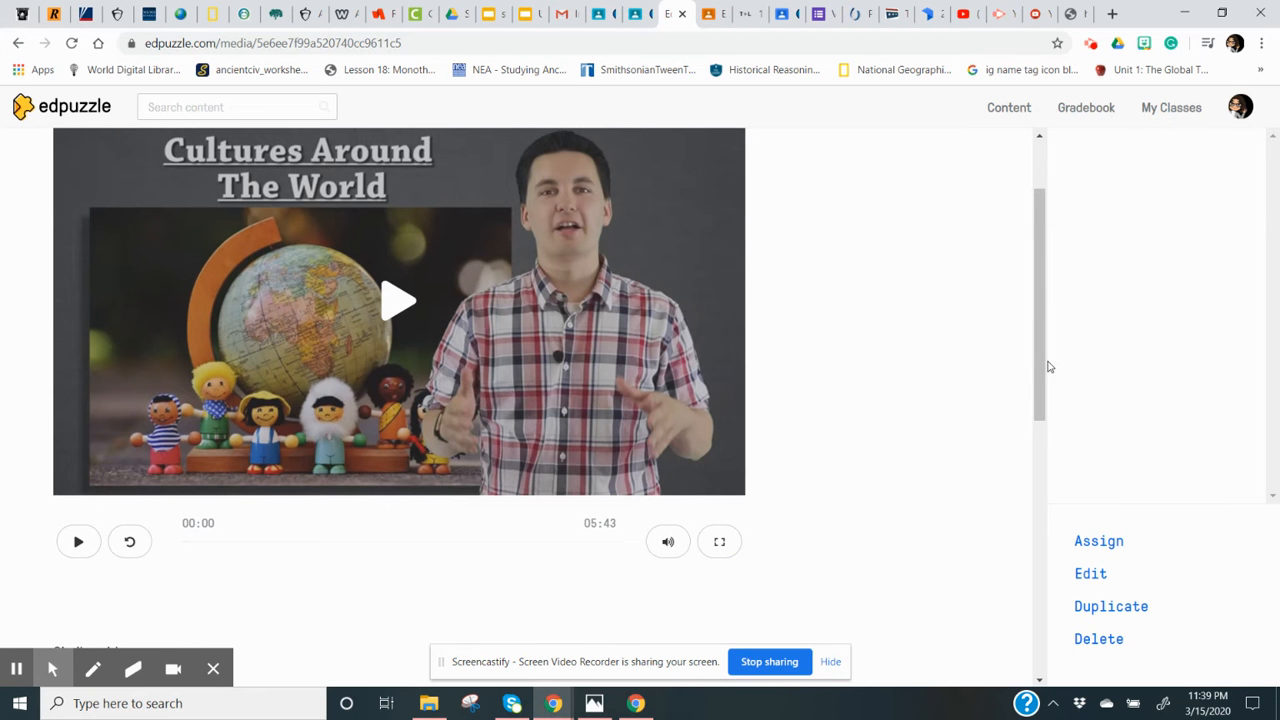
pyautogui.moveTo(1040, 380)
pyautogui.mouseDown()
pyautogui.moveTo(1040, 341)
pyautogui.moveTo(1048, 376)
pyautogui.mouseUp()
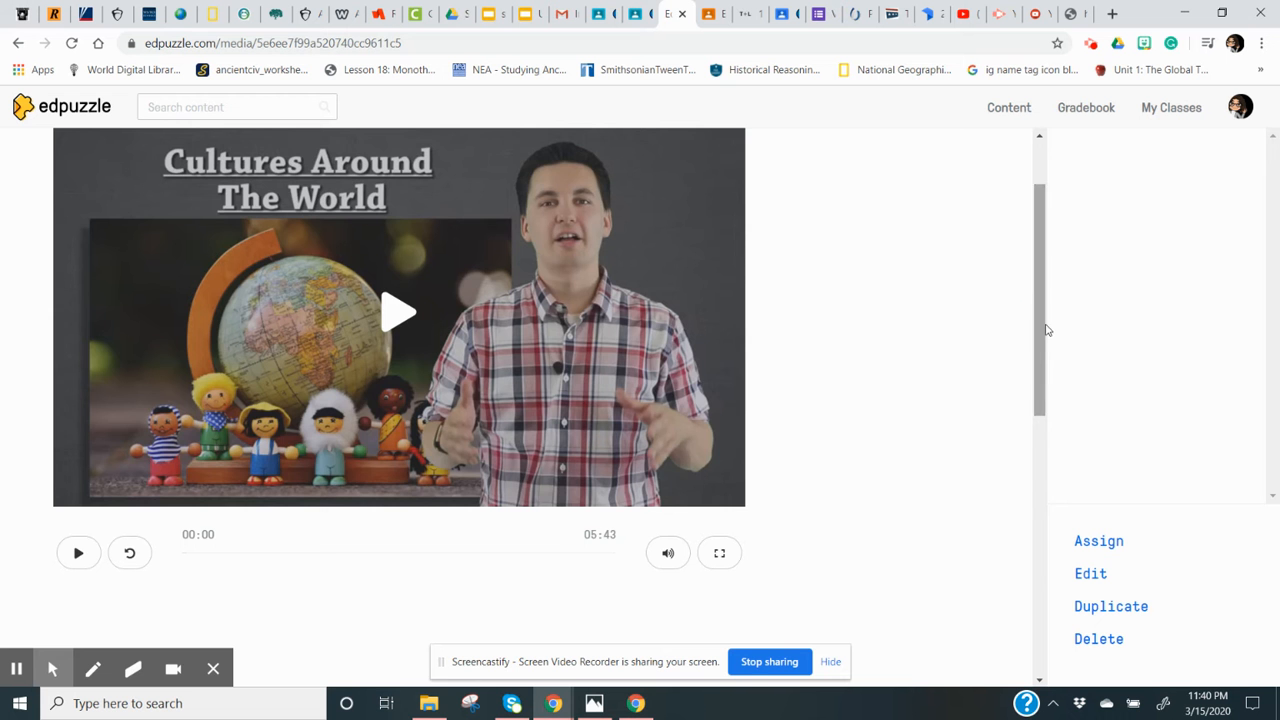
pyautogui.moveTo(1047, 330); pyautogui.dragTo(1040, 229)
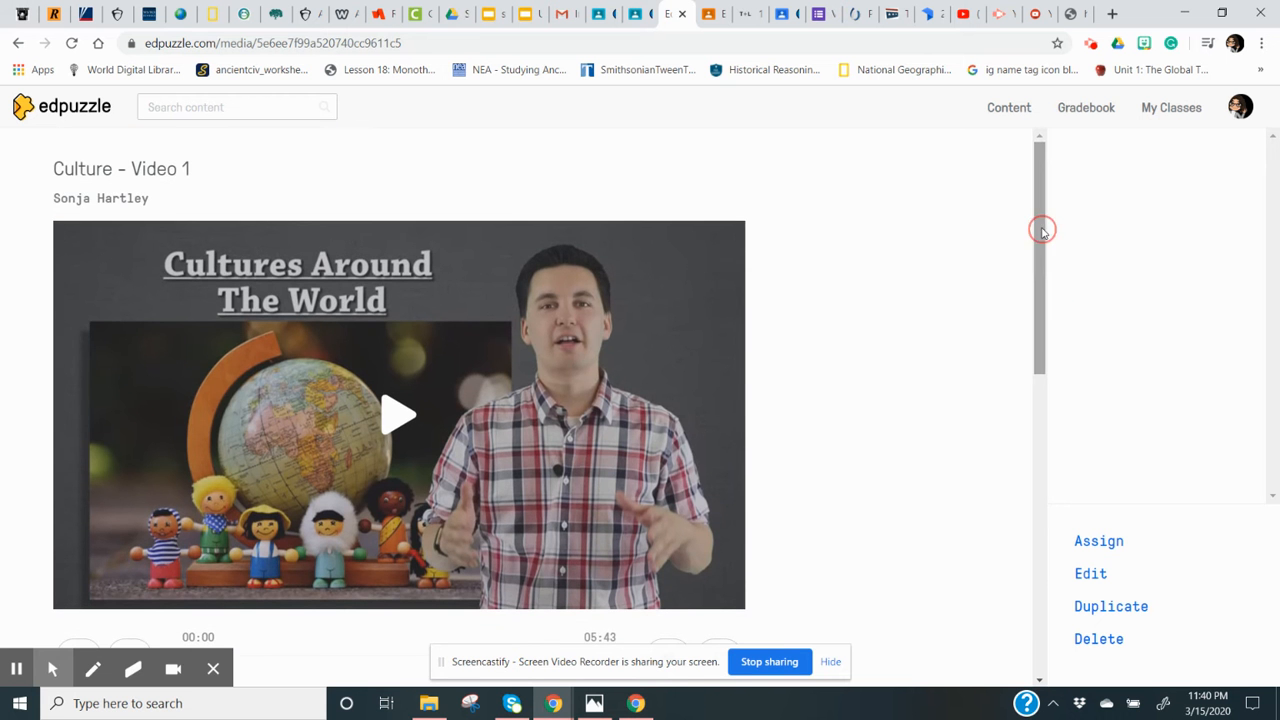
pyautogui.click(1090, 575)
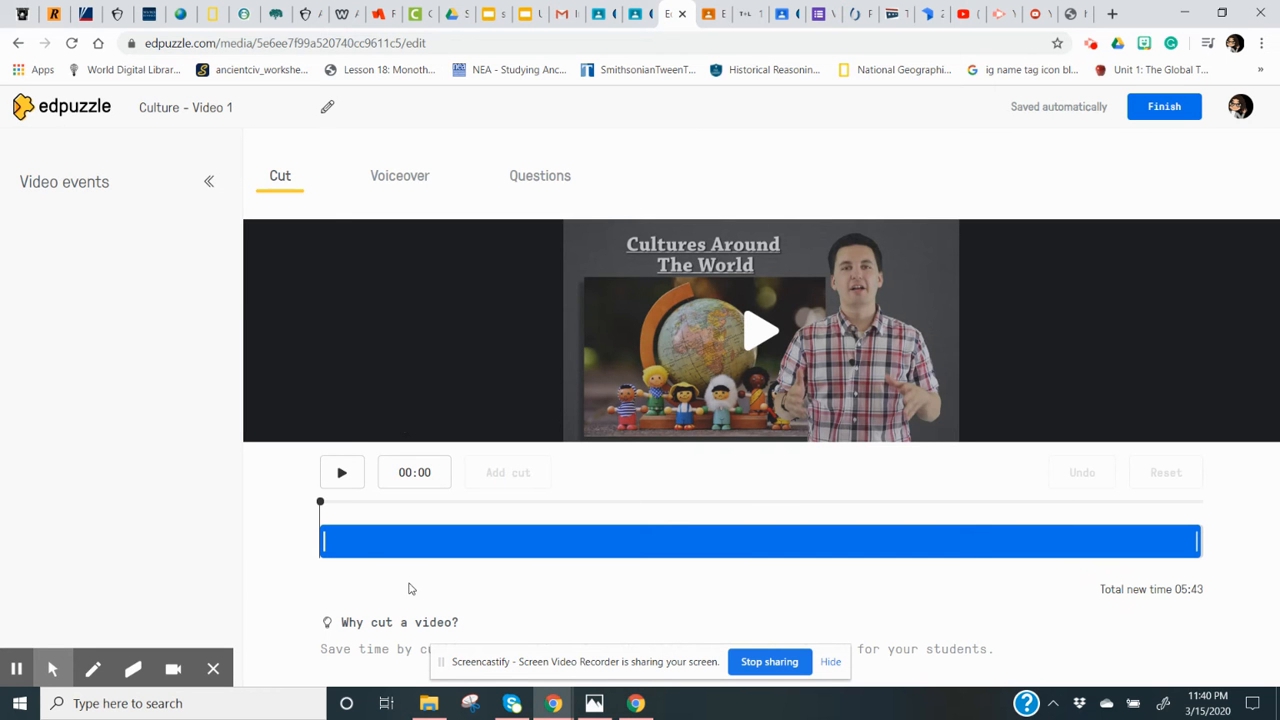
pyautogui.click(1266, 386)
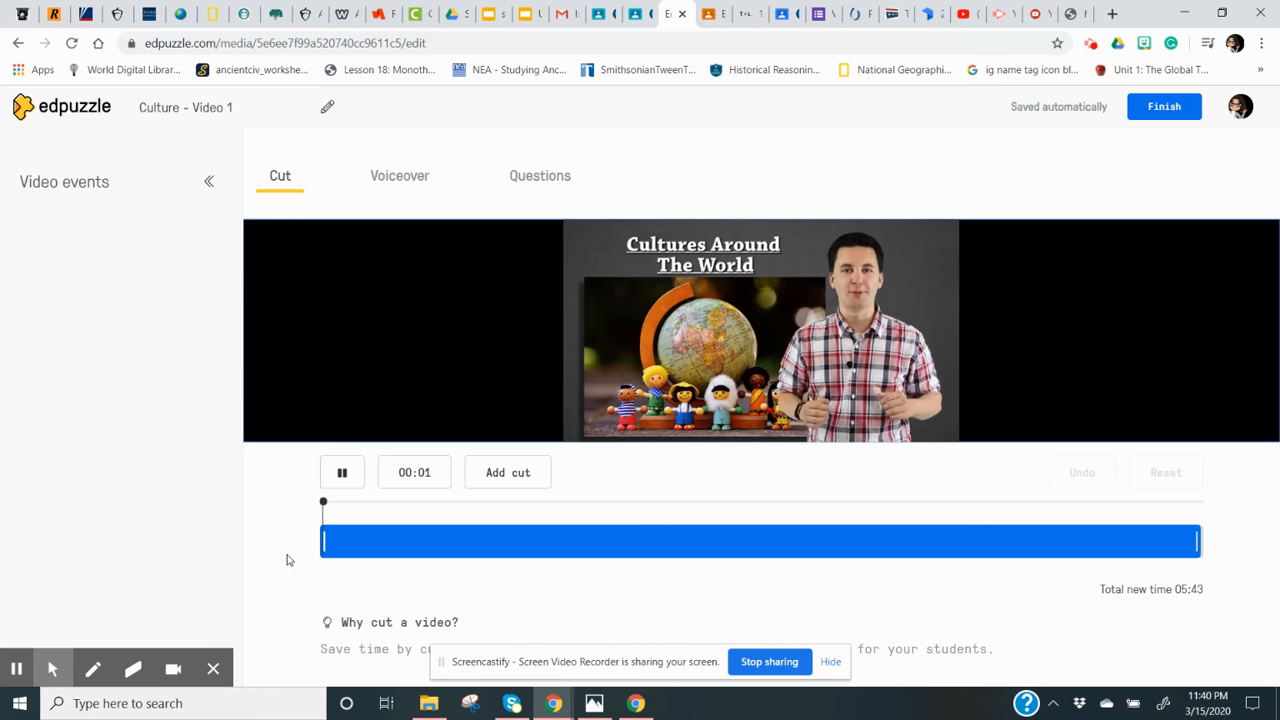
pyautogui.click(342, 472)
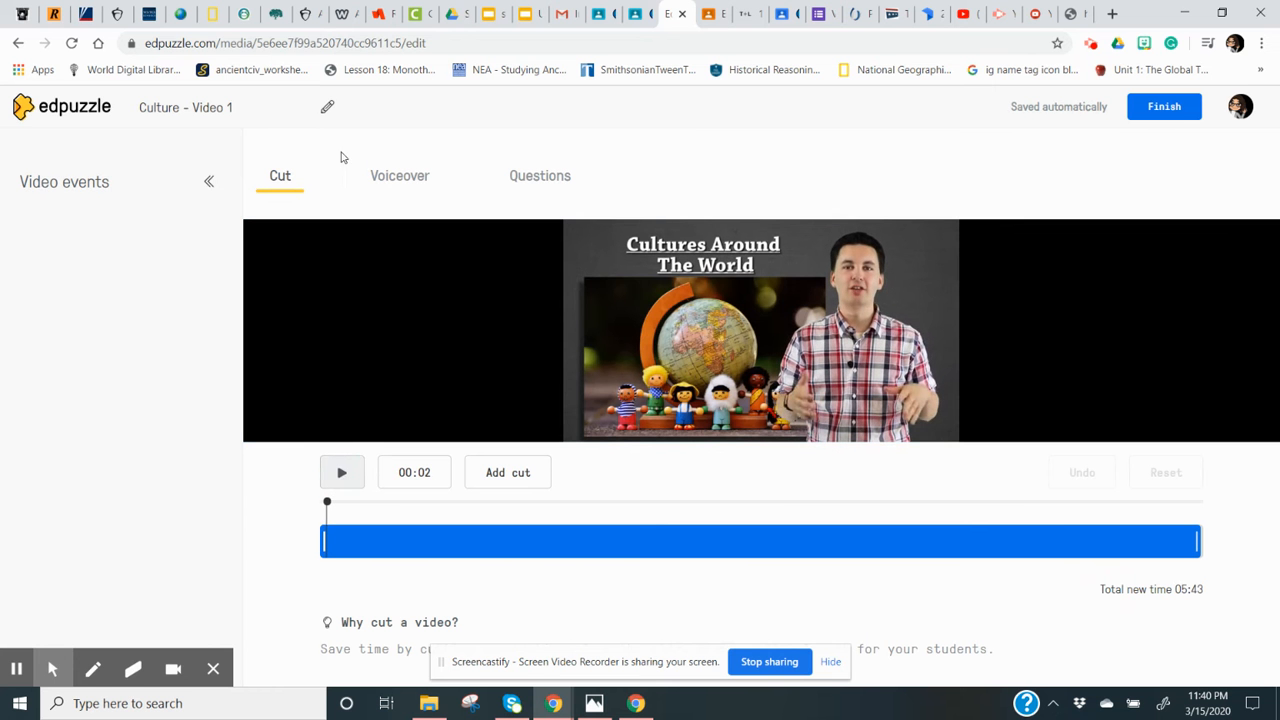
pyautogui.click(566, 179)
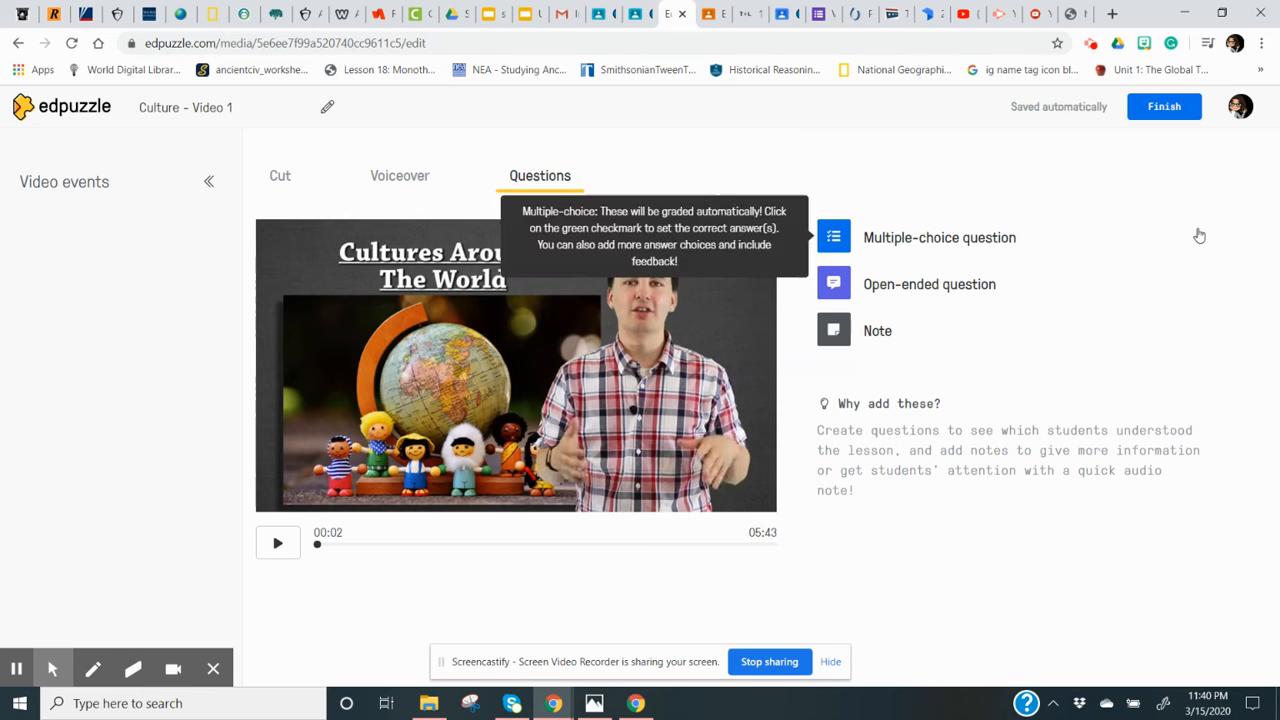
pyautogui.click(1165, 112)
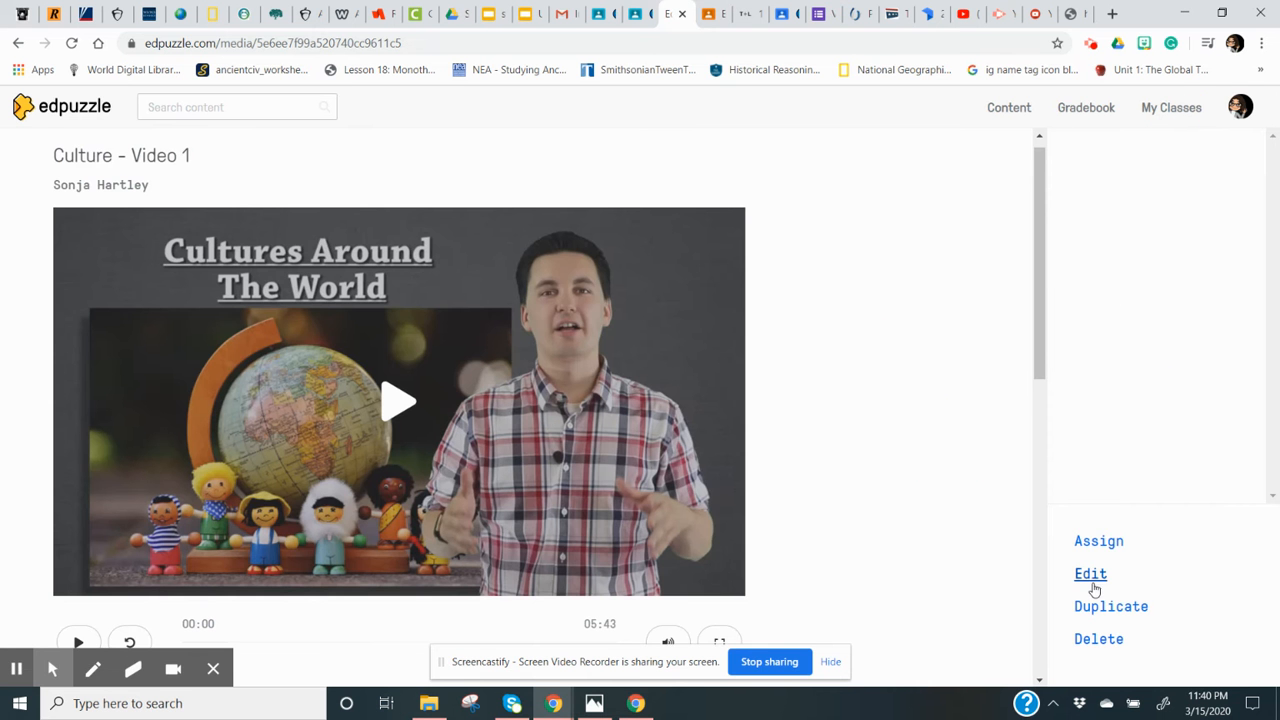
# Set up assigning Culture - Video 1 to the AP HUMAN GEO 2ND, 3RD and 4TH BLOCK classes with Post on Google Classroom enabled
pyautogui.click(1098, 544)
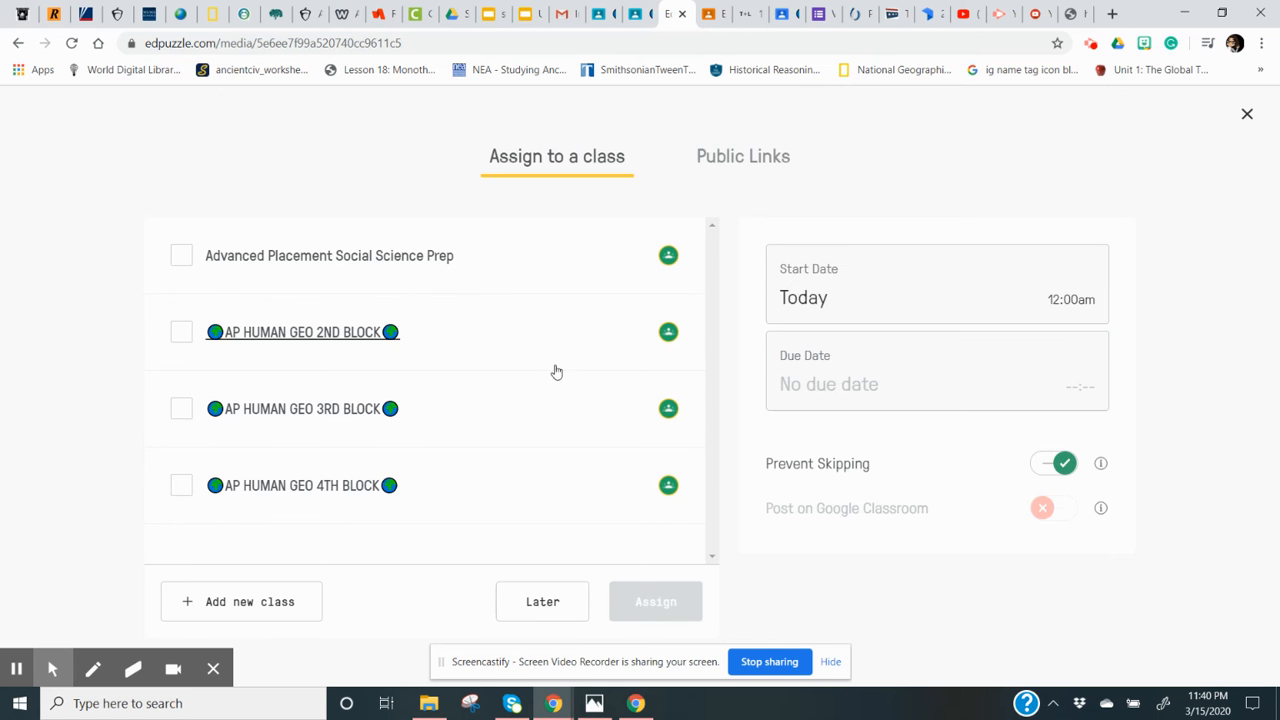
pyautogui.click(181, 333)
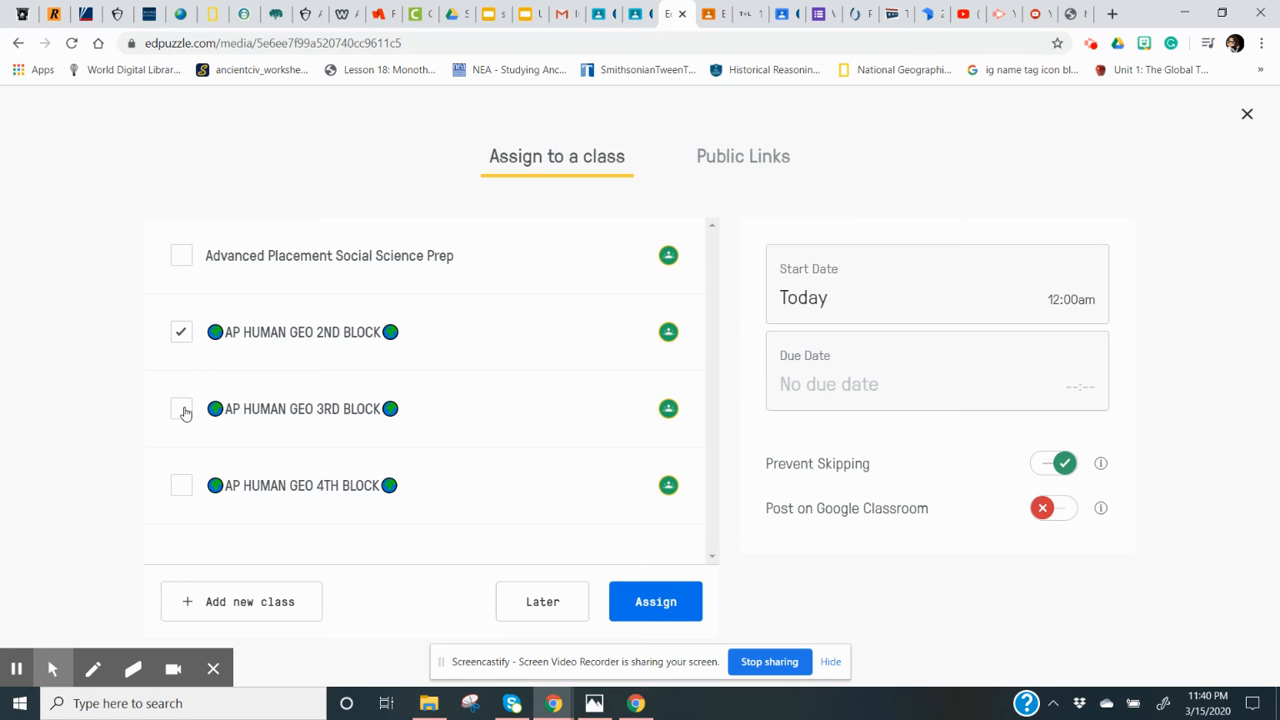
pyautogui.click(181, 409)
pyautogui.click(181, 486)
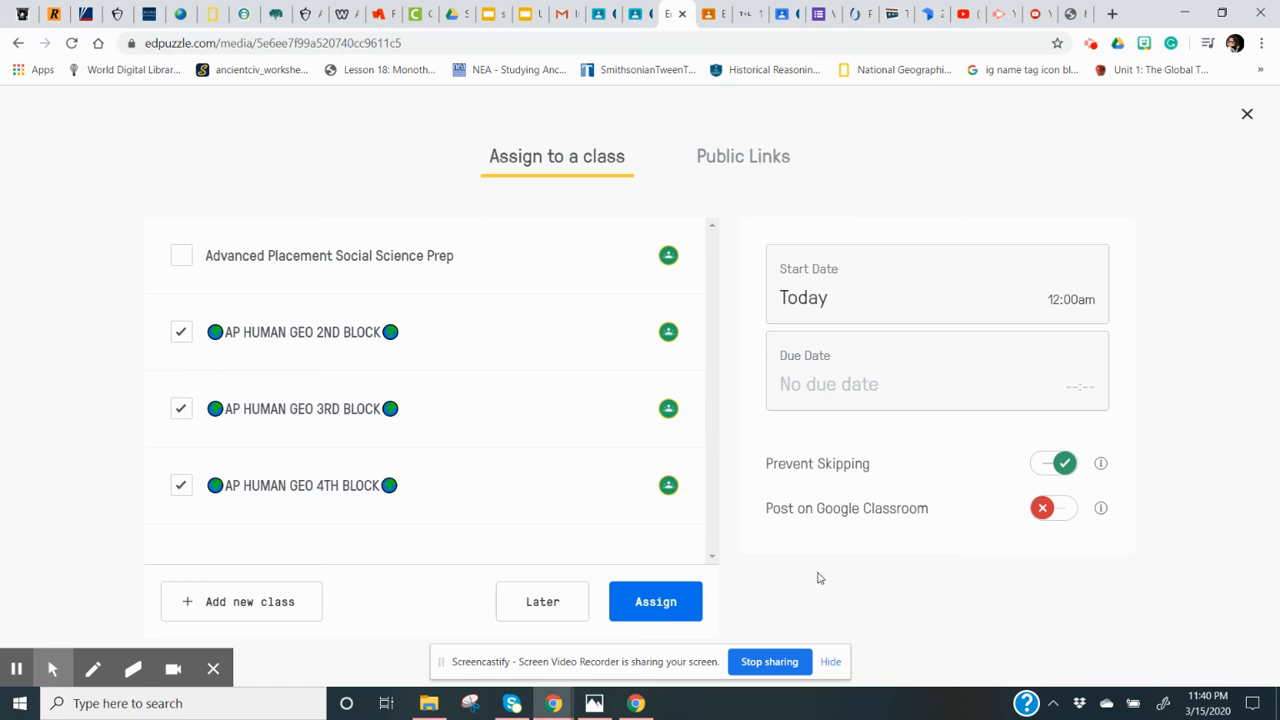
pyautogui.click(1073, 518)
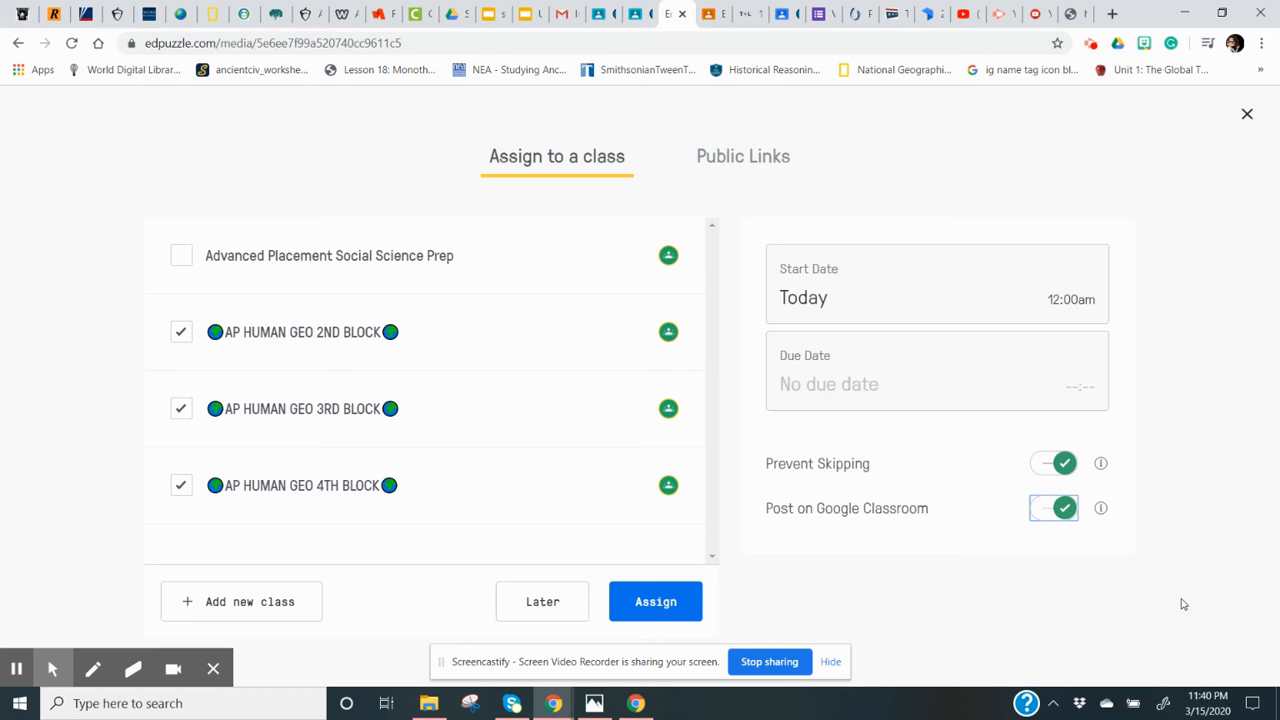
# Check the public link and embed code options for Culture - Video 1 and close the assignment settings
pyautogui.click(748, 158)
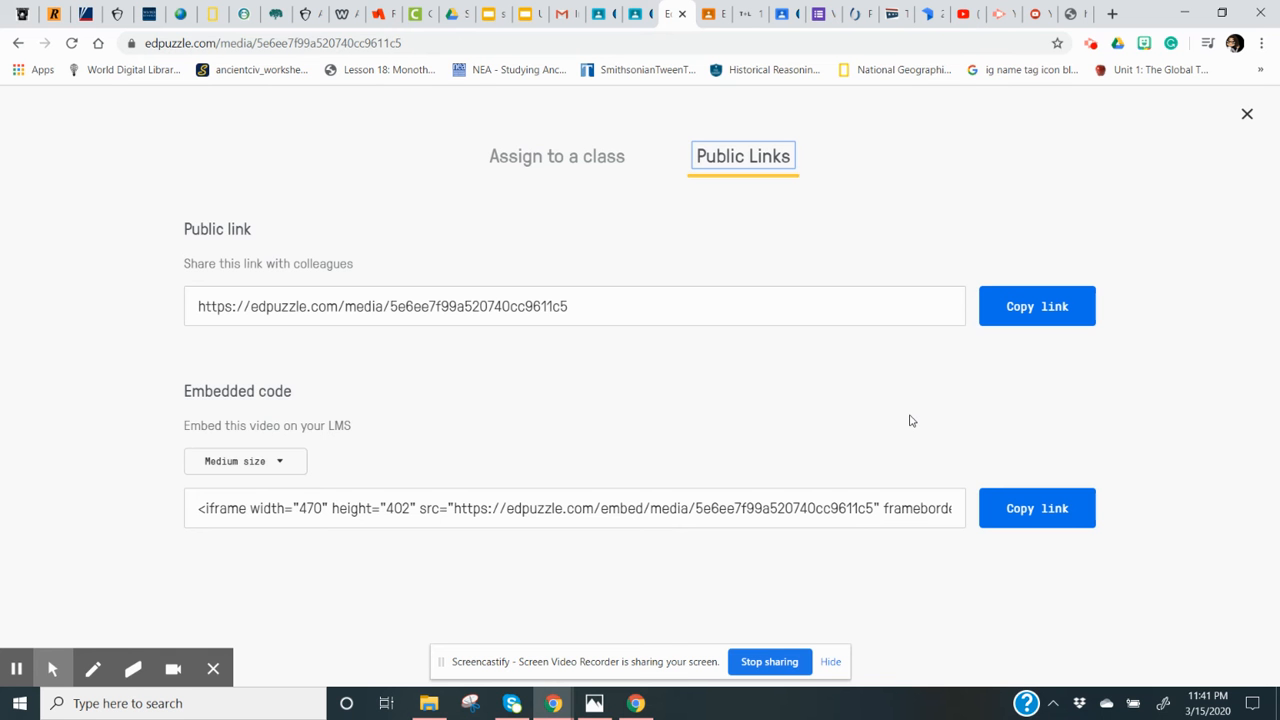
pyautogui.click(1247, 116)
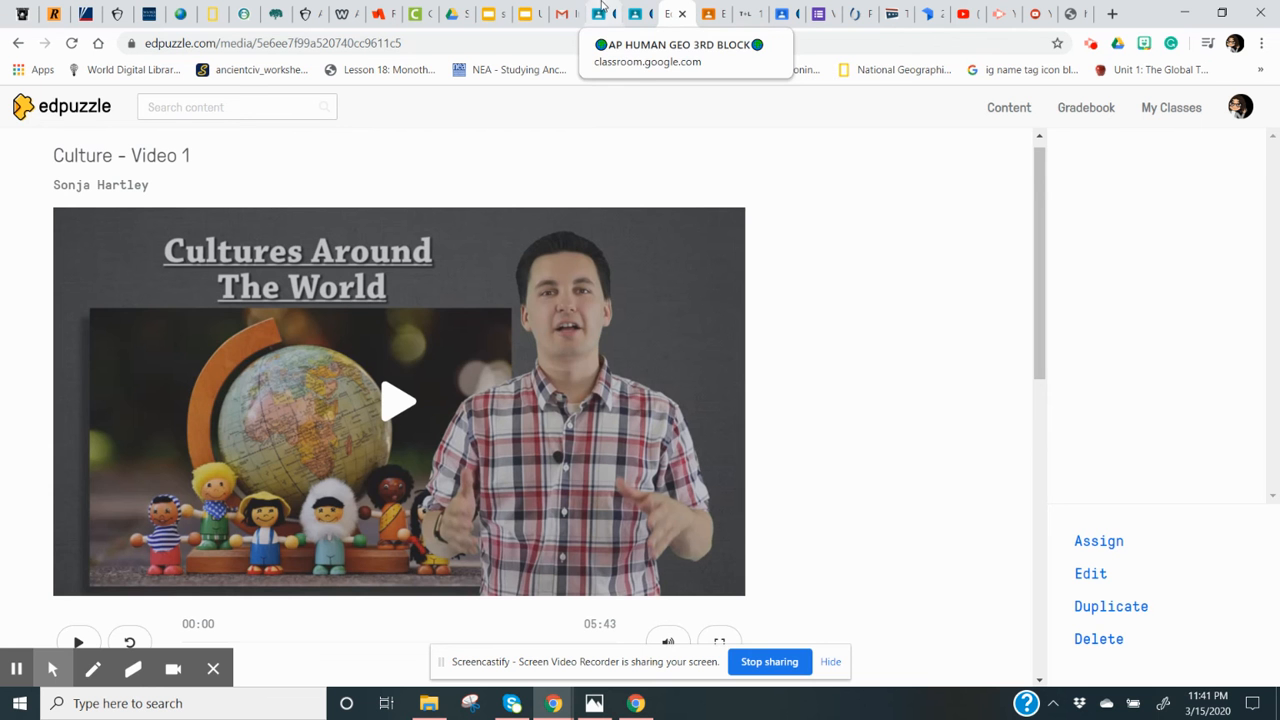
# Switch to Google Classroom and open the Instructional Technology Forum NCHS class
pyautogui.click(601, 13)
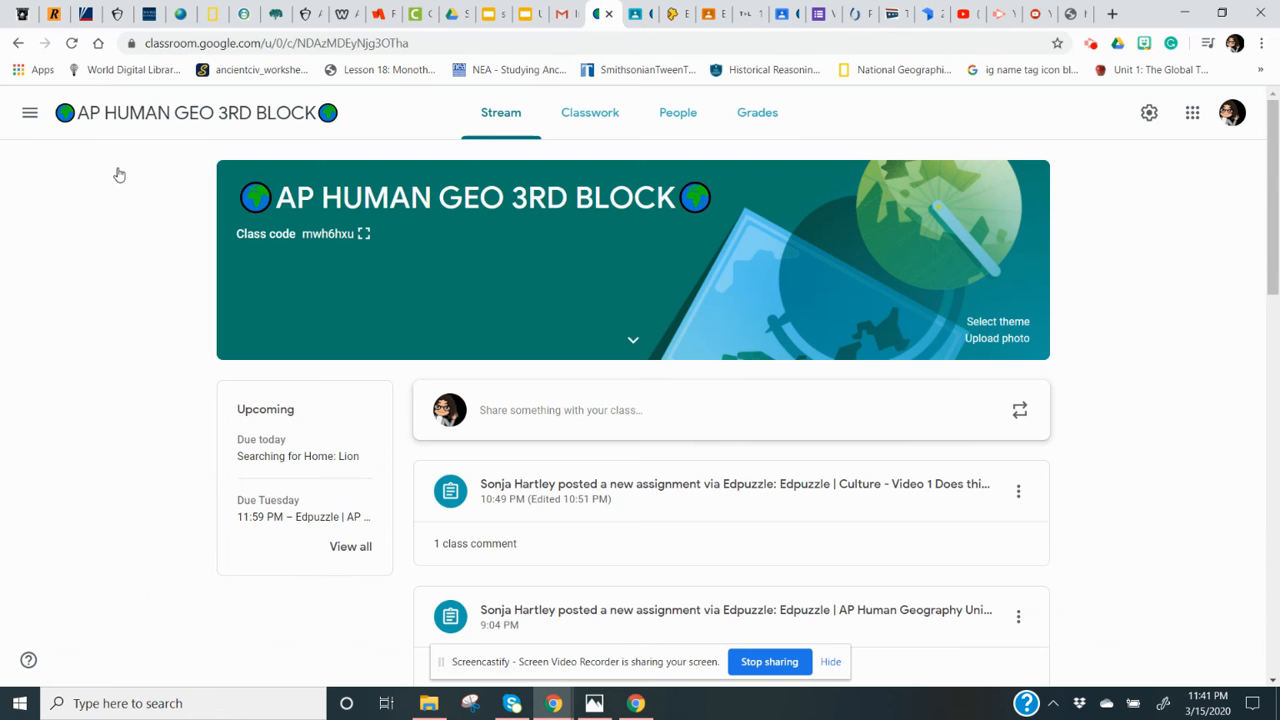
pyautogui.click(29, 114)
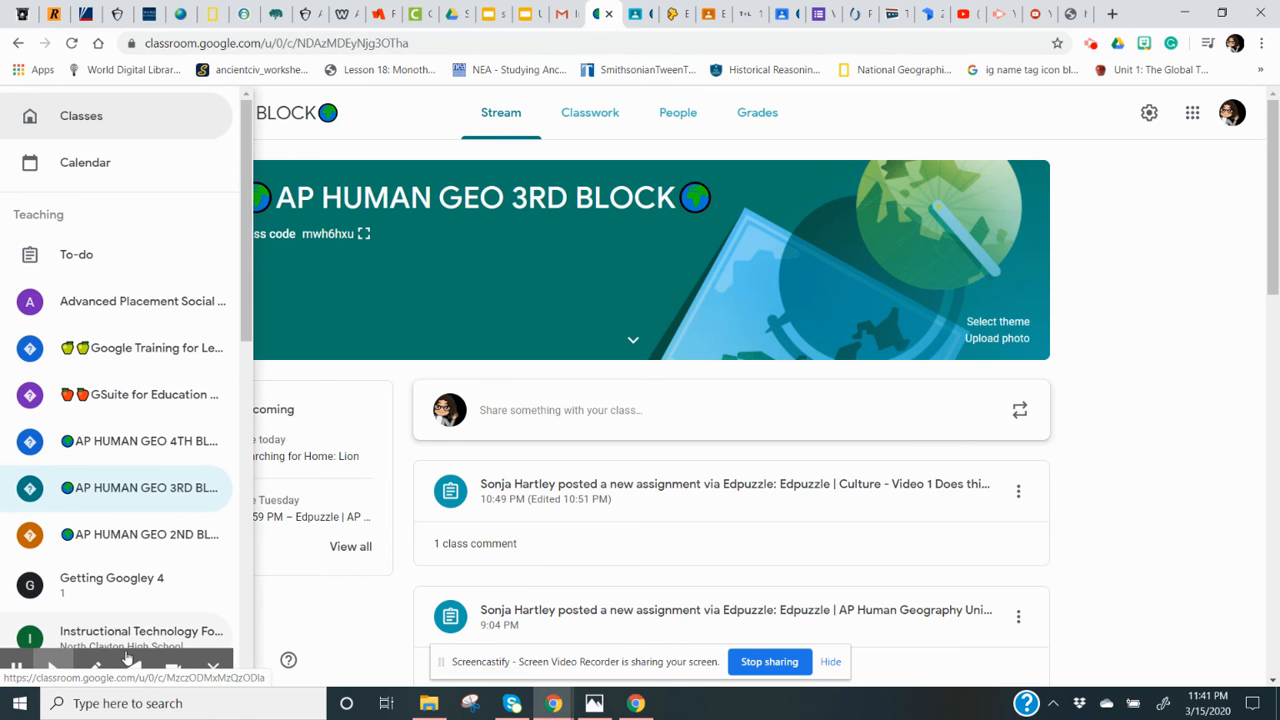
pyautogui.moveTo(244, 320); pyautogui.dragTo(244, 370)
pyautogui.click(163, 525)
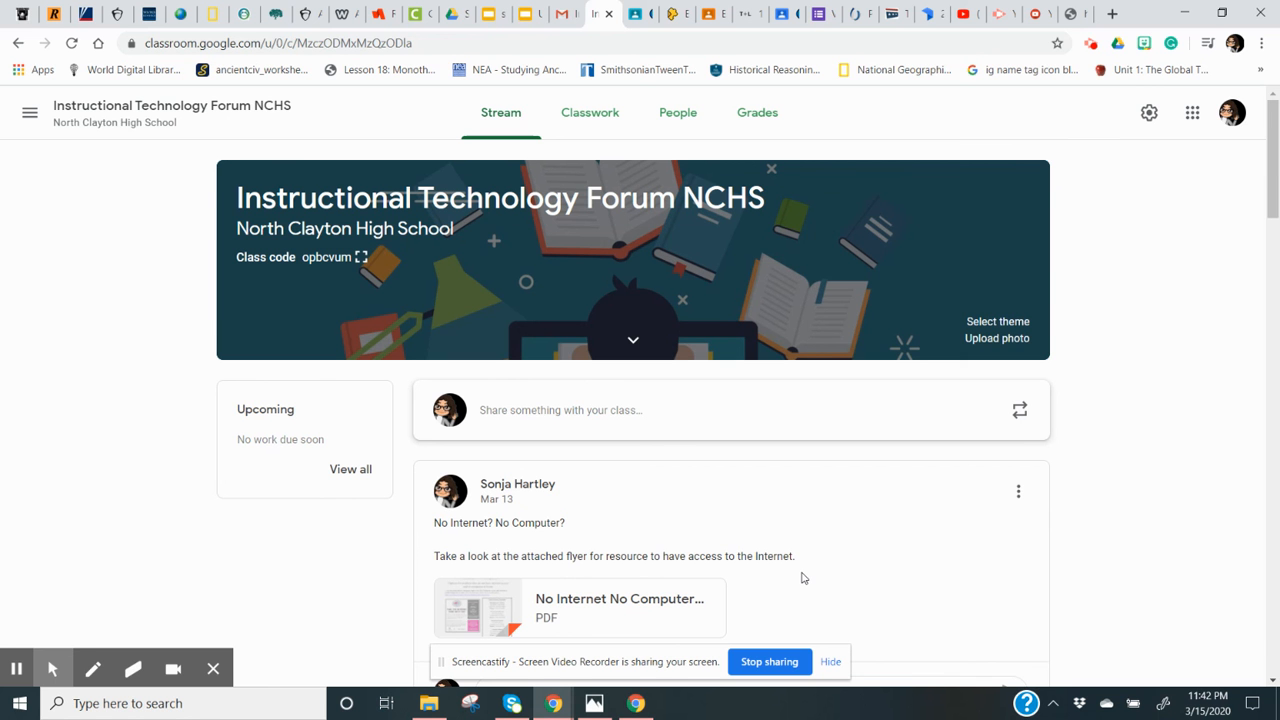
pyautogui.click(52, 668)
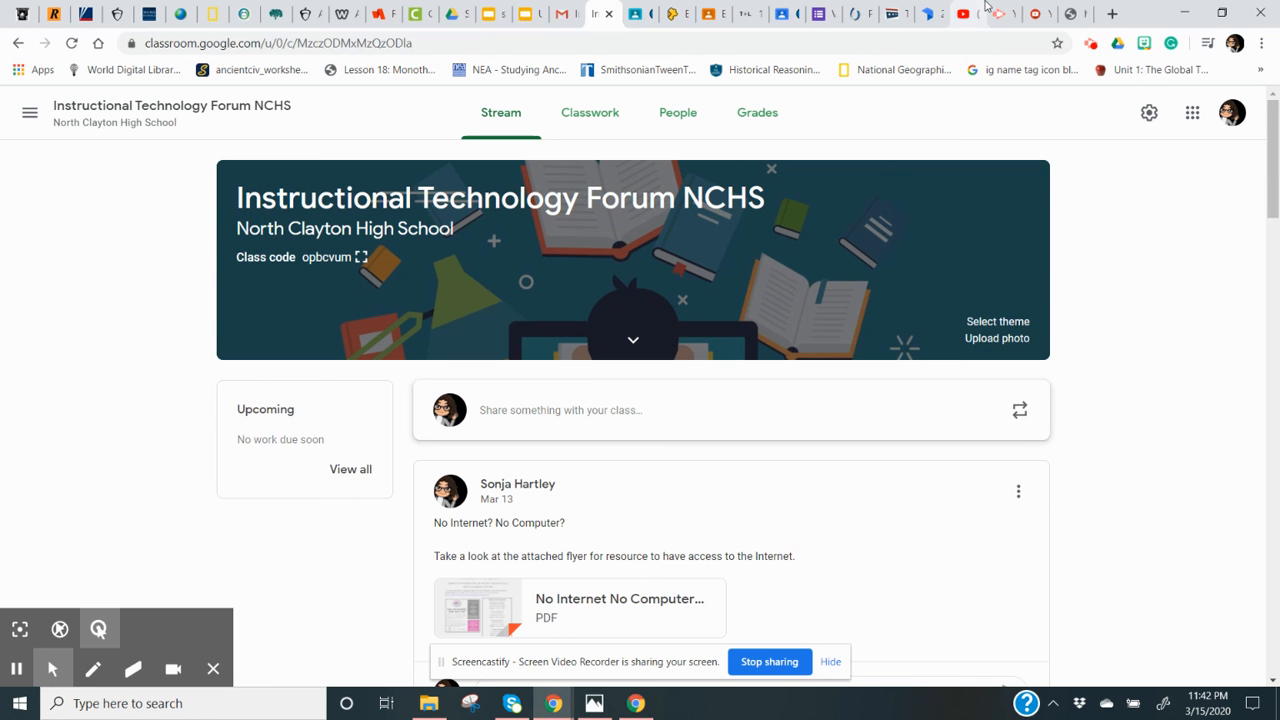
pyautogui.click(1089, 46)
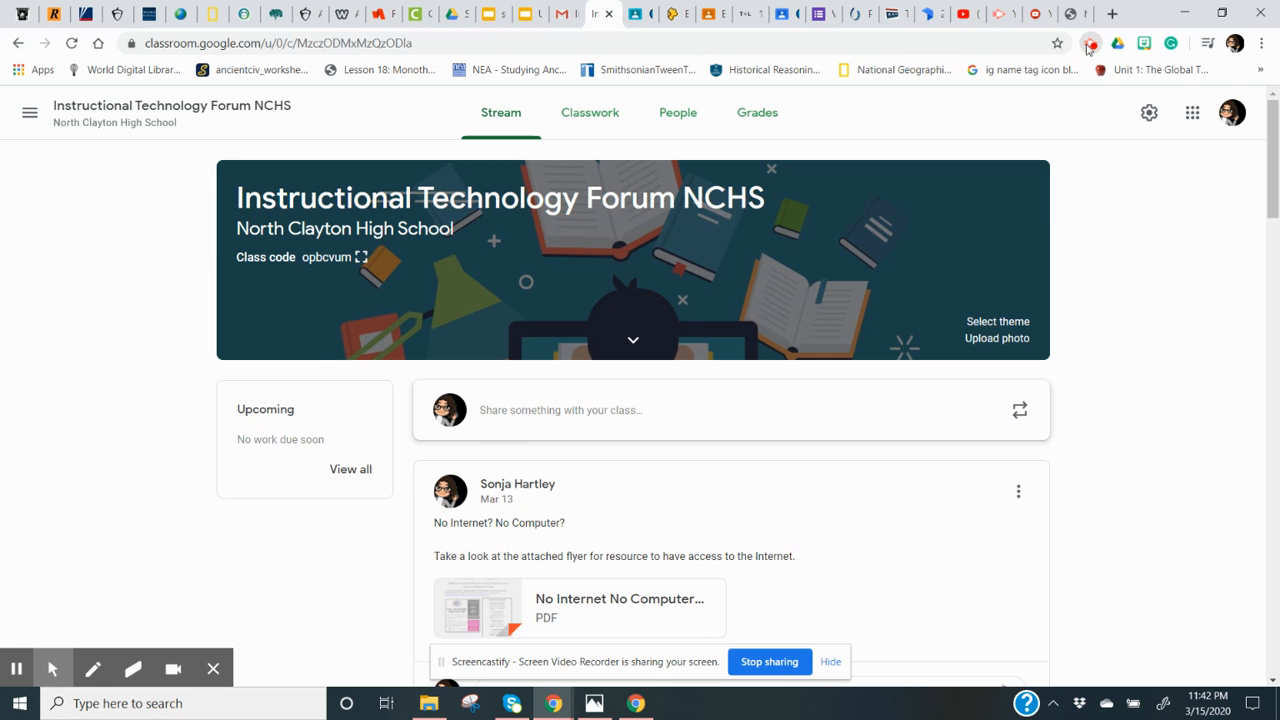